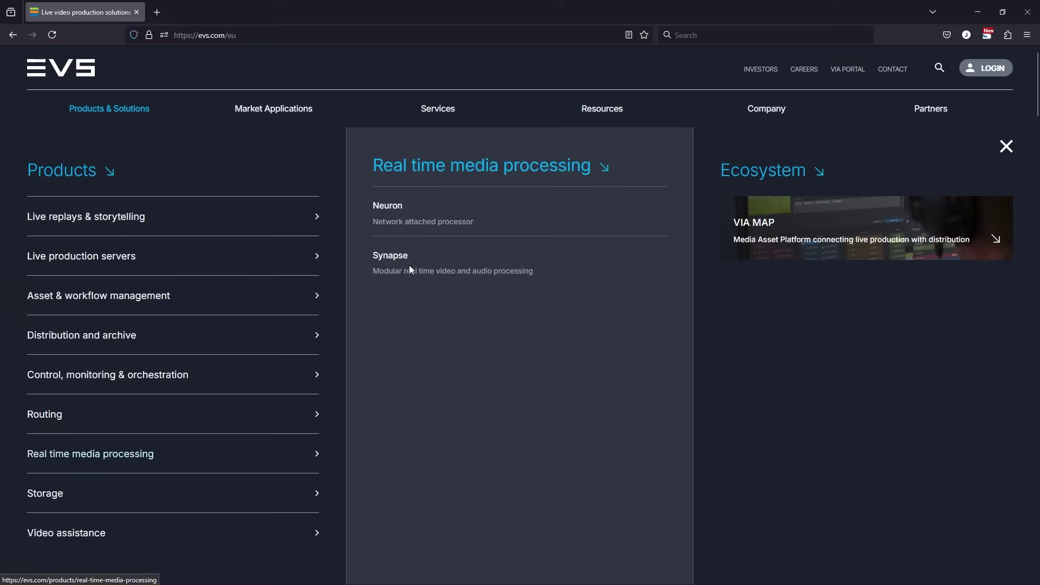
Open the Neuron Bridge product page from the Neuron identities section and look through its content
scroll(456, 303, "down", 15)
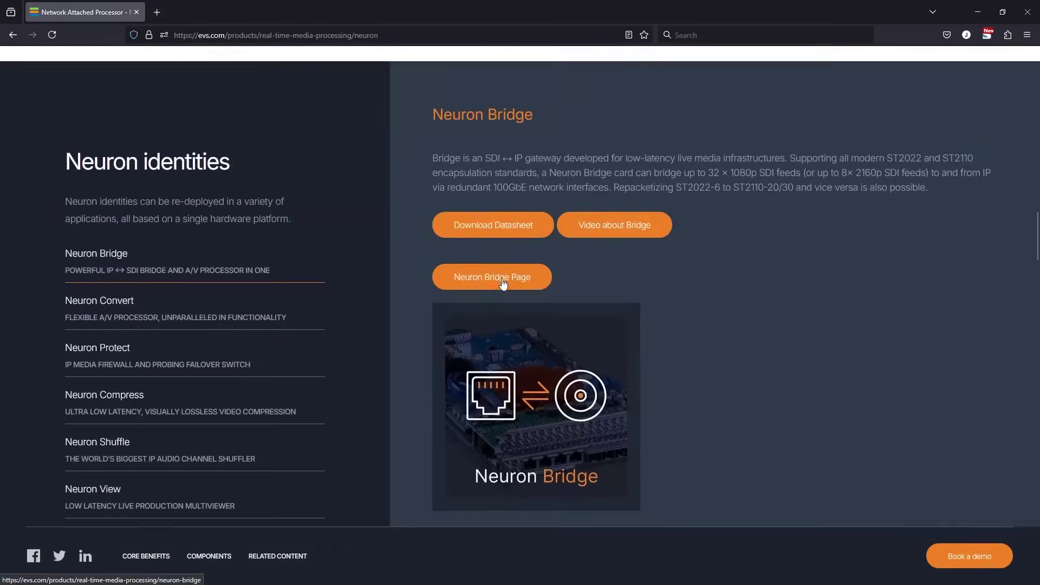
left_click(512, 285)
scroll(511, 285, "down", 10)
left_click_drag(274, 255, 342, 319)
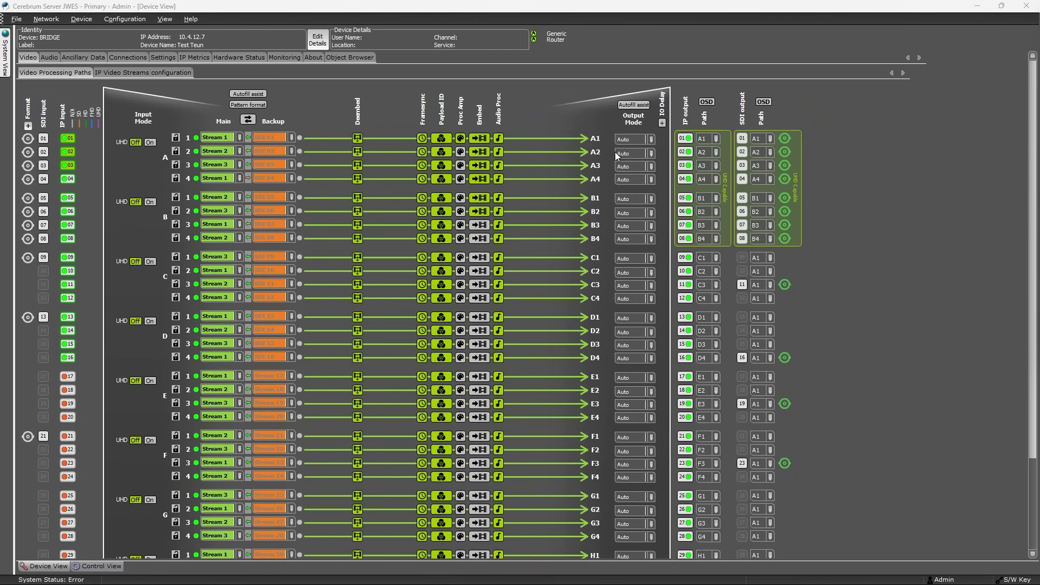
Set path A2's output mode to 1080i59.94, switch it to 1080p50, and return it to Auto
left_click(652, 154)
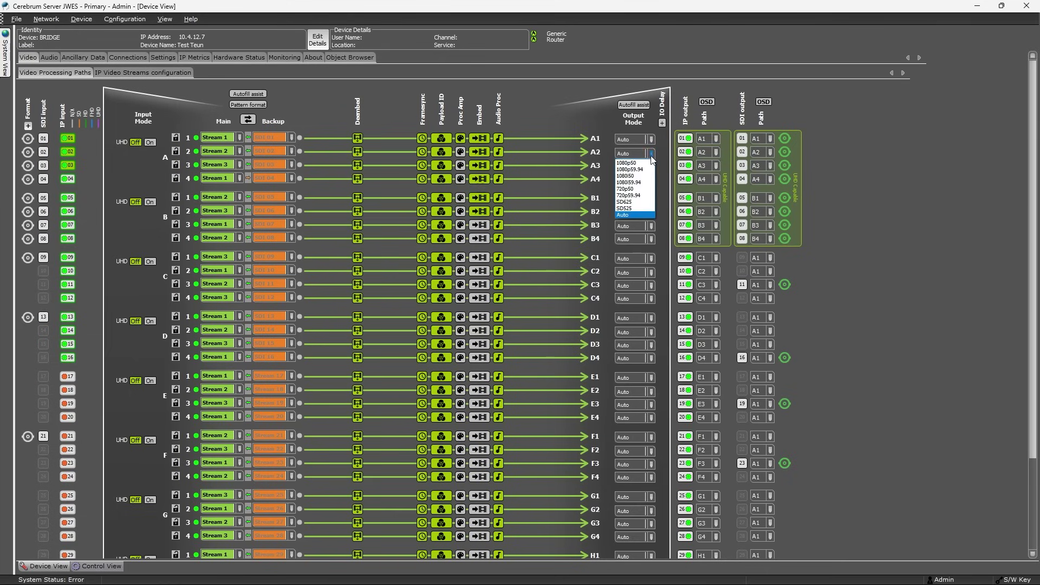
left_click(639, 183)
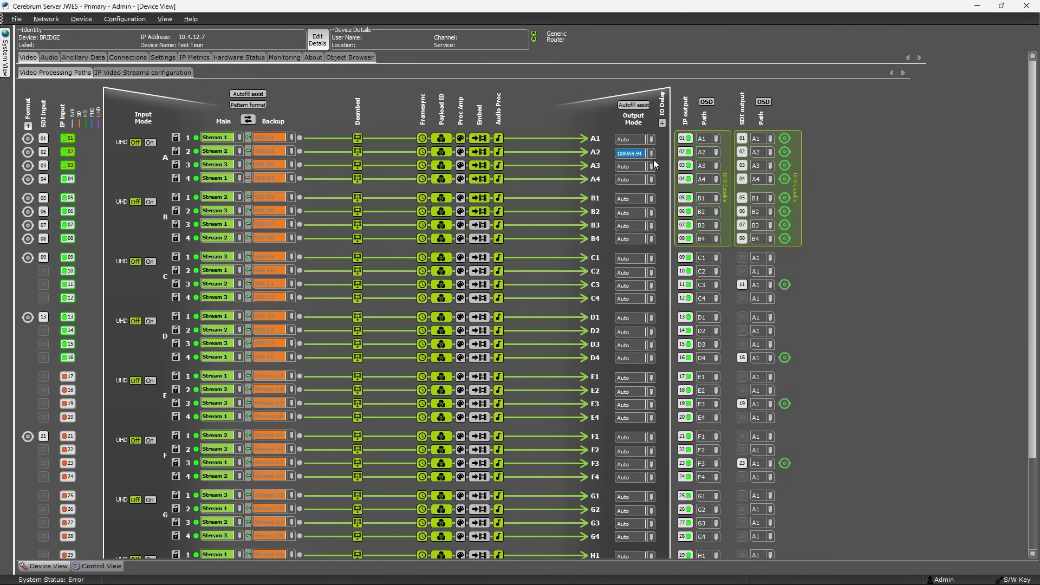
left_click(652, 155)
left_click(646, 163)
left_click(651, 154)
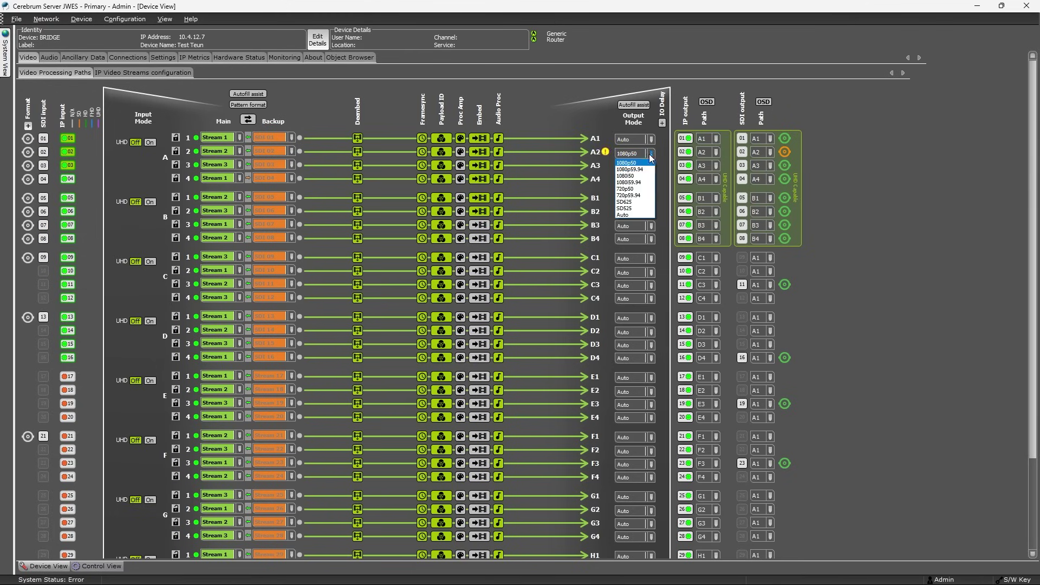
left_click(631, 218)
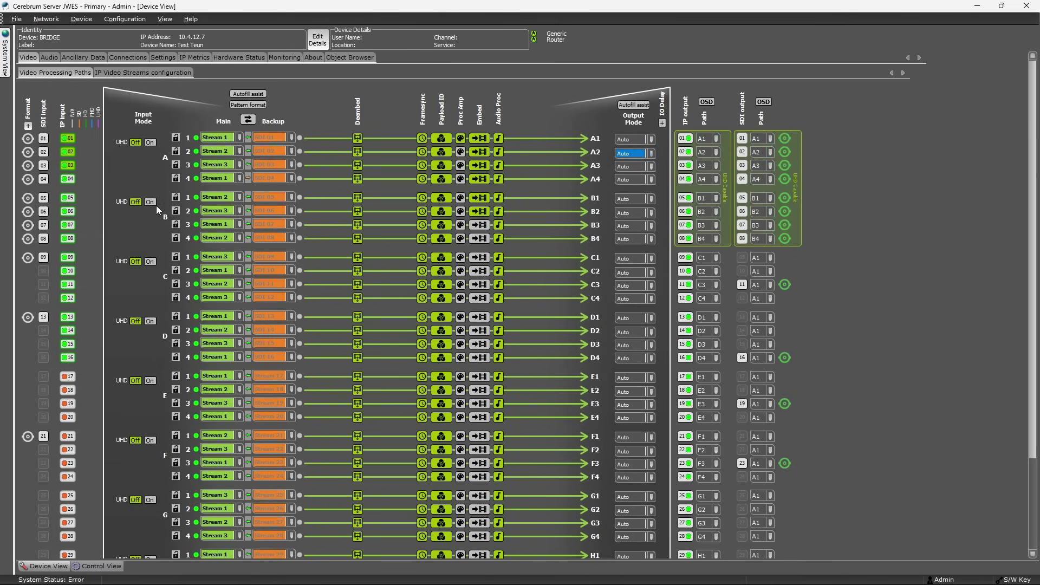
Enable UHD input mode for path C, toggle its proxy output on and off, and switch UHD off again
left_click(150, 262)
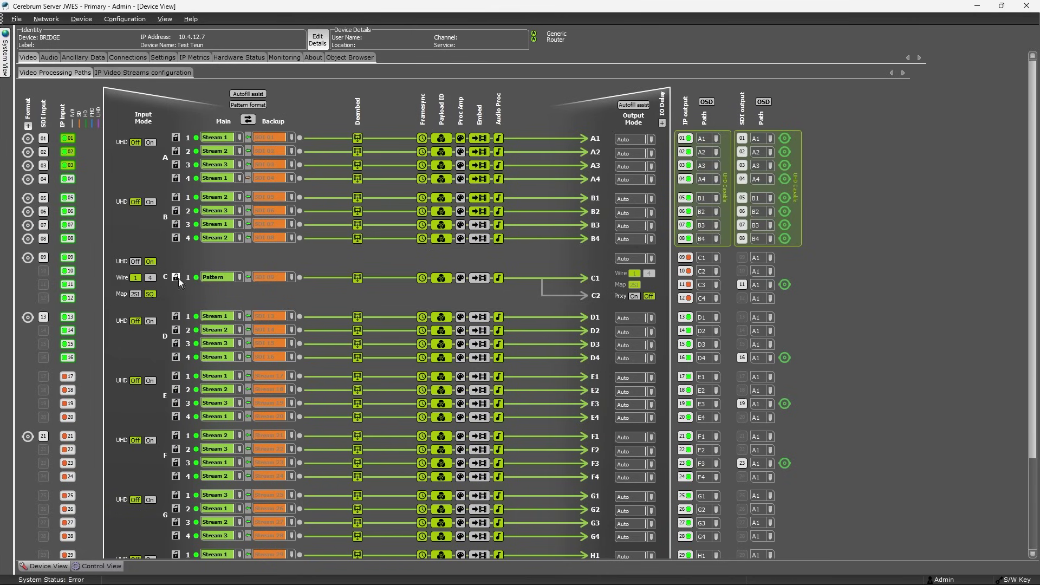
left_click(634, 298)
left_click(649, 296)
left_click(635, 297)
left_click(135, 262)
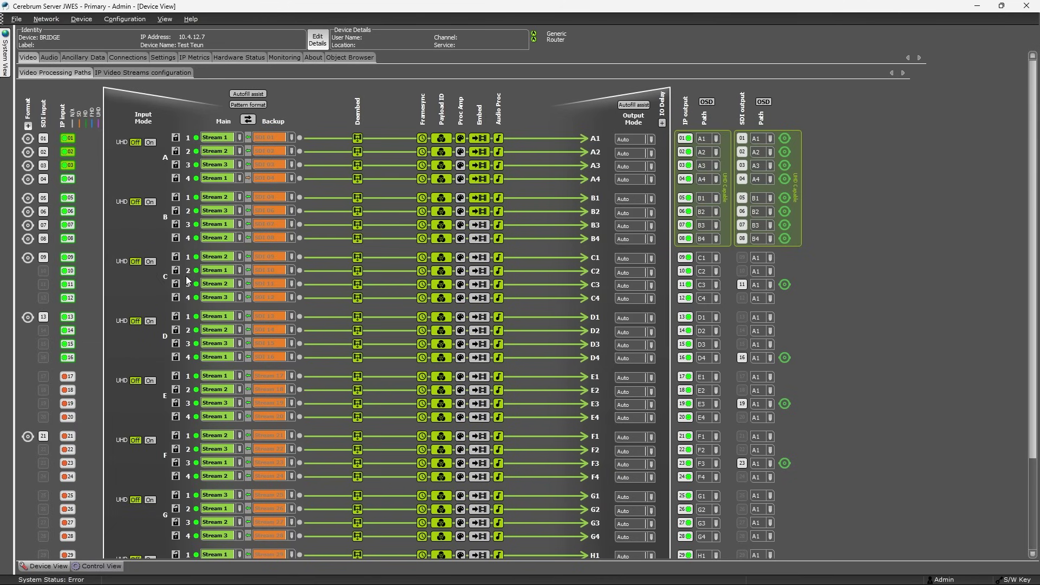
Set path B1's main input to SDI 01 and its backup input to Stream 1
left_click(238, 198)
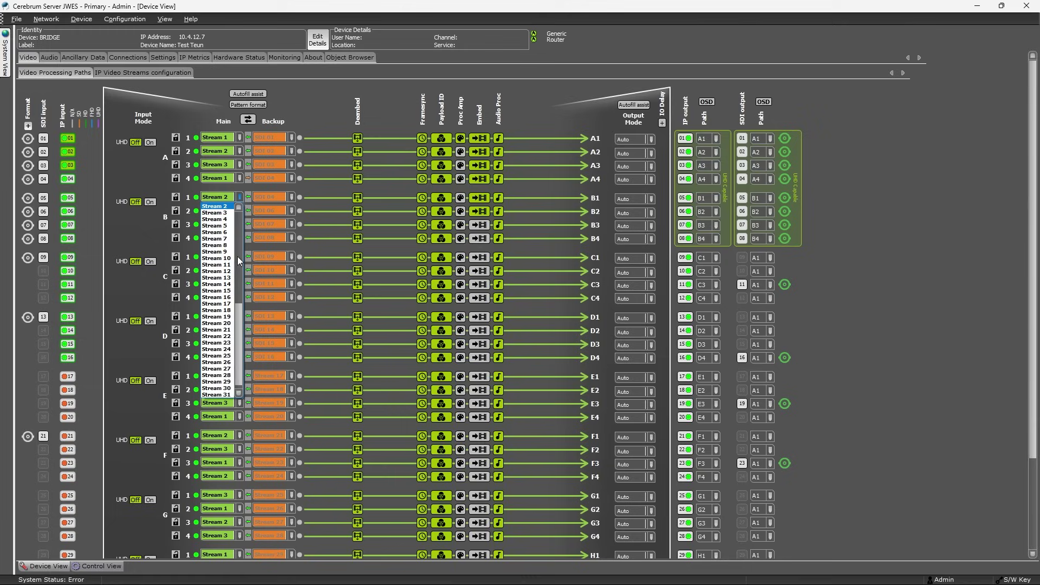
left_click_drag(241, 329, 242, 201)
left_click(240, 198)
left_click(717, 198)
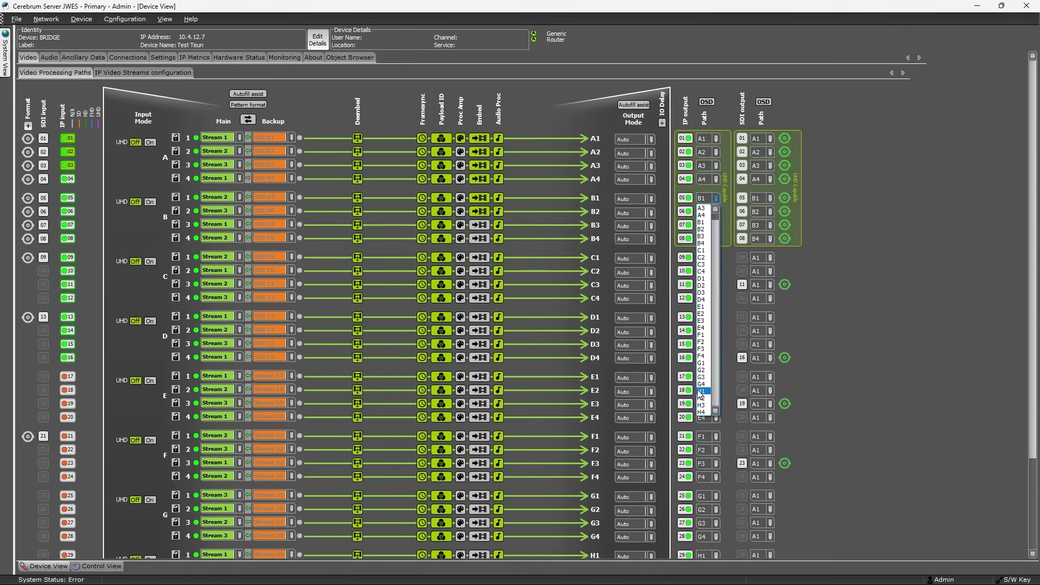
key("Escape")
left_click(292, 197)
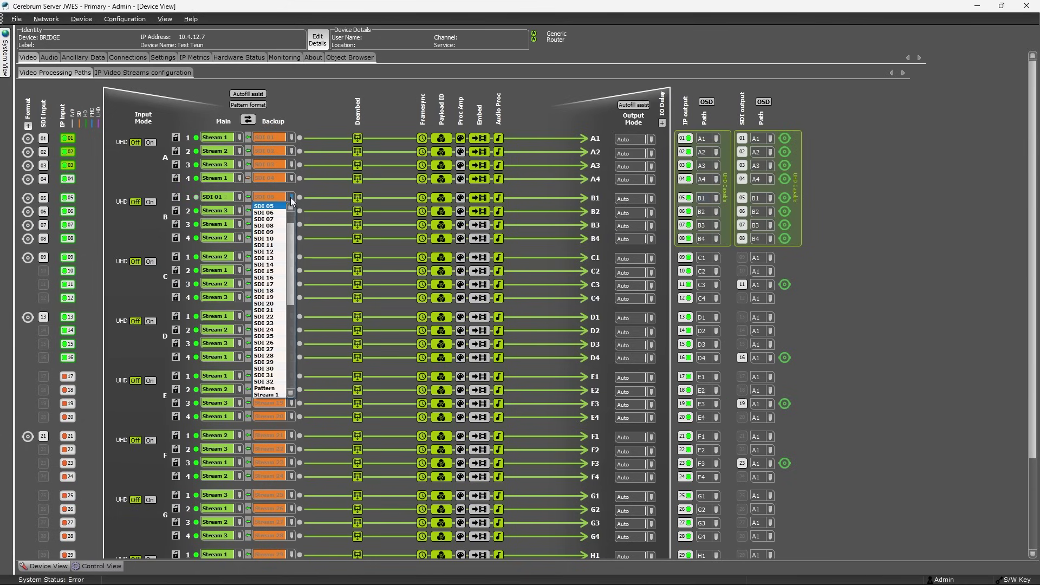
left_click_drag(290, 258, 290, 315)
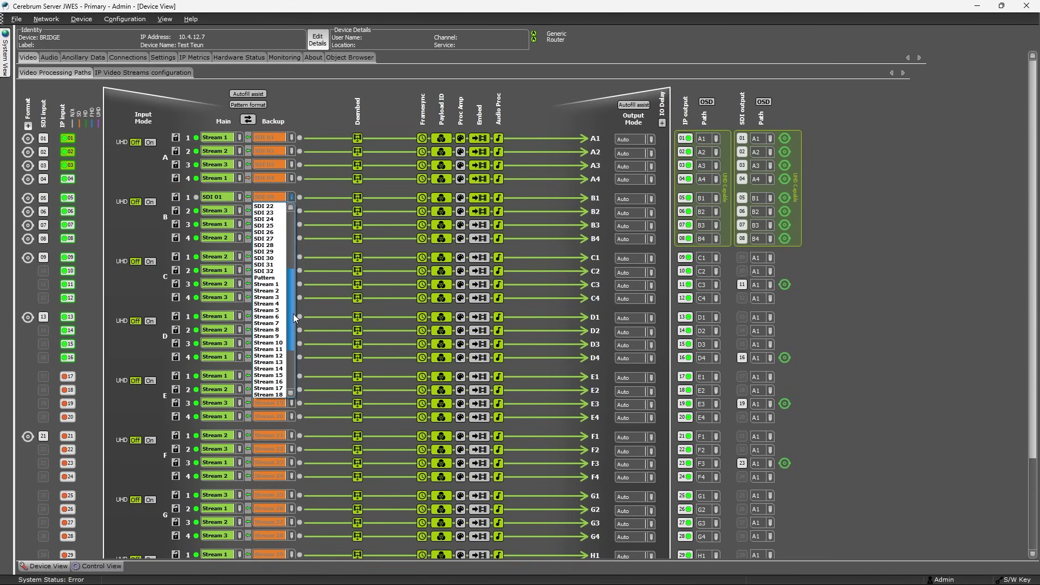
left_click(270, 285)
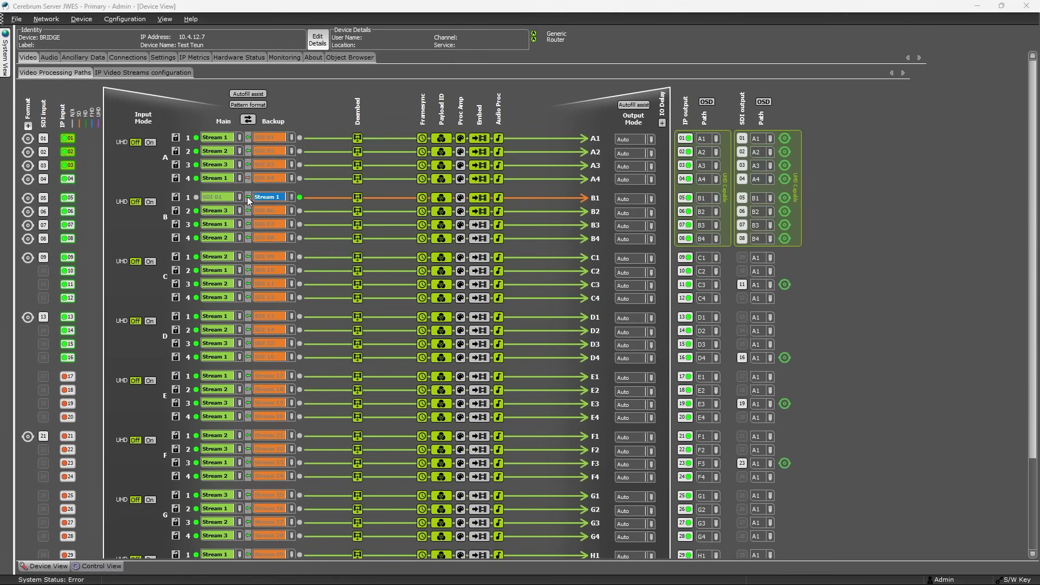
View path B's main/backup input selection per channel, close it, and open the global main/backup selection
left_click(249, 198)
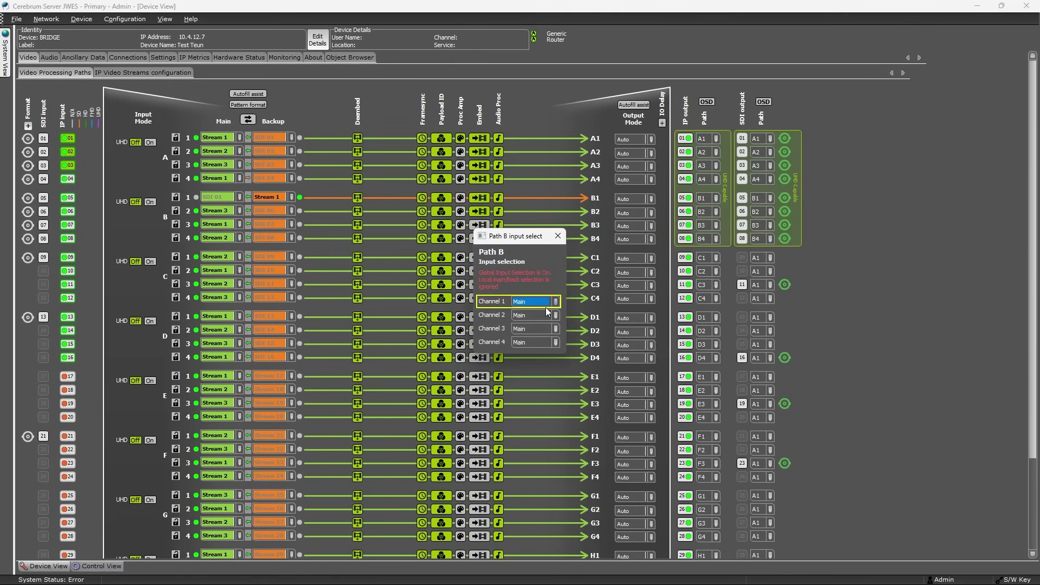
left_click(557, 236)
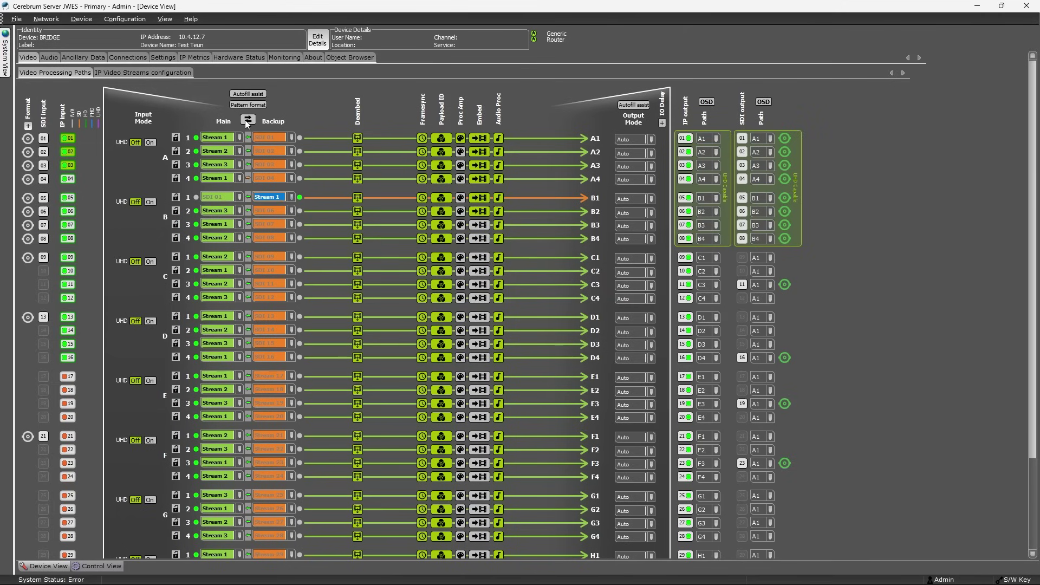
left_click(248, 121)
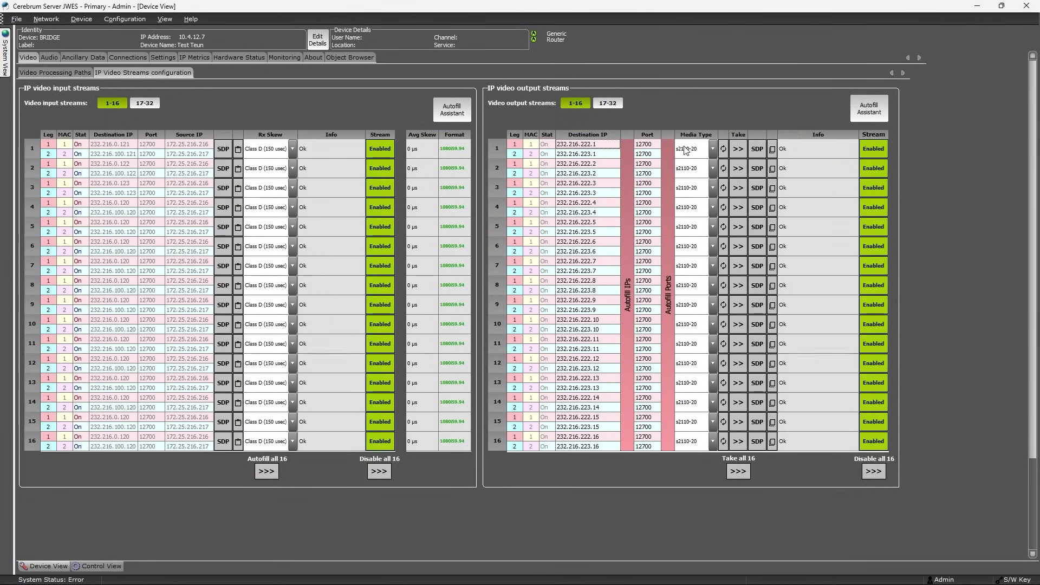
Examine the editable destination IPs of video output streams 1 and 2 and the media type options of output stream 2
left_click(607, 154)
left_click(607, 154)
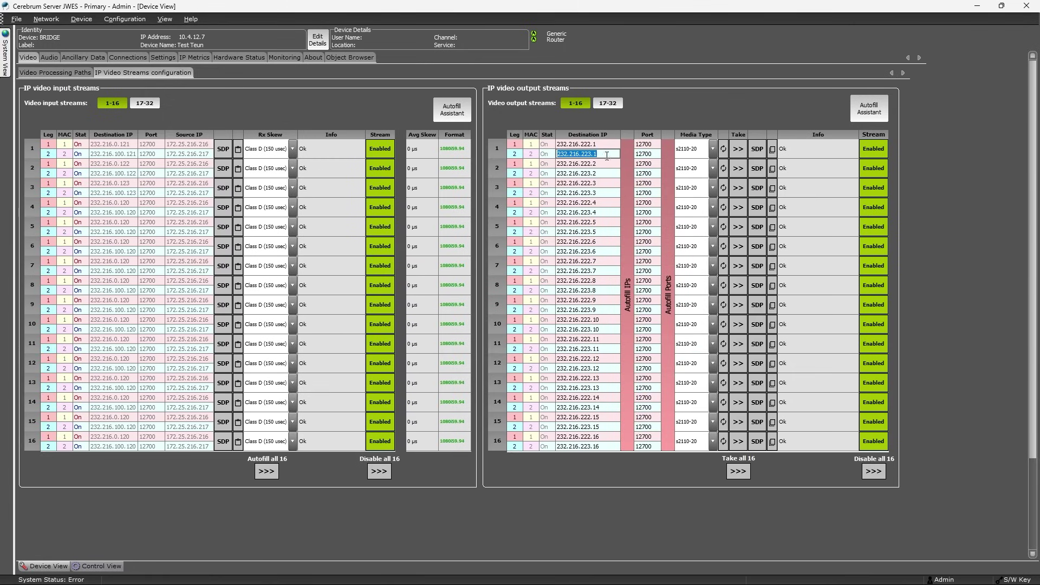
double_click(607, 164)
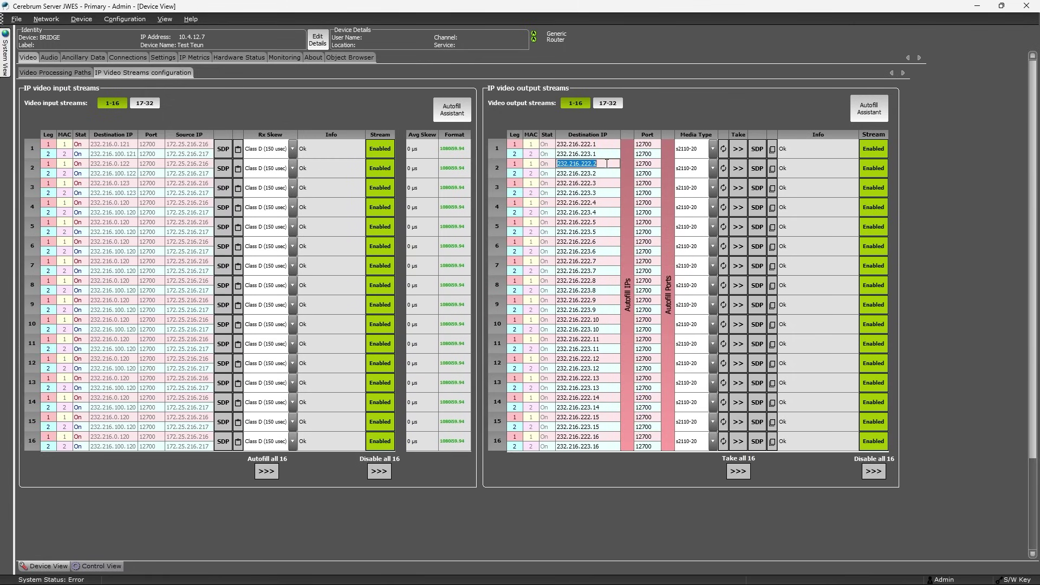
left_click(713, 167)
left_click(713, 167)
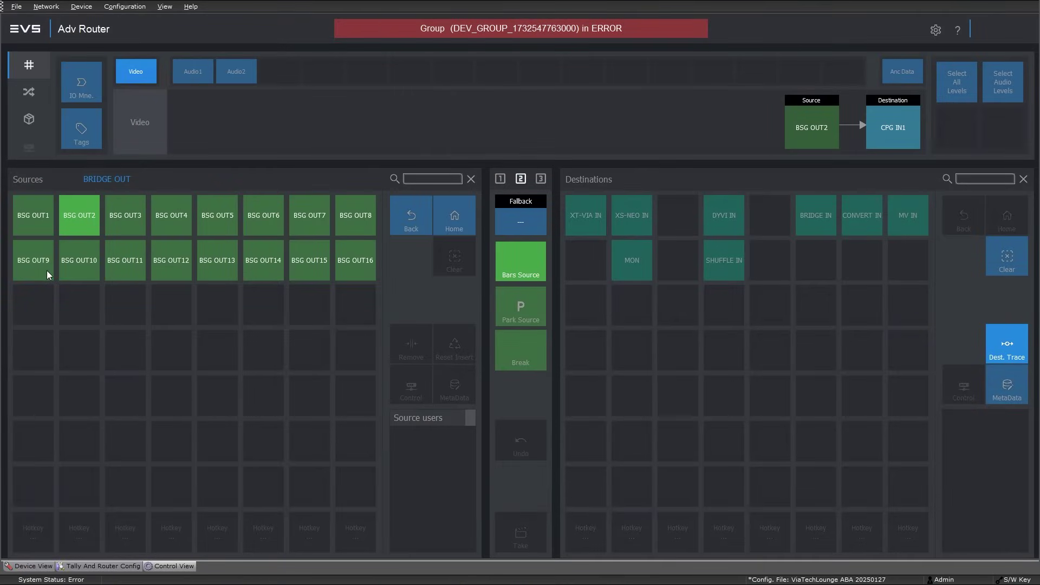
Route source BSG OUT9 to destination CPG IN3 in the CONVERT IN group in the Adv Router
left_click(867, 218)
left_click(685, 222)
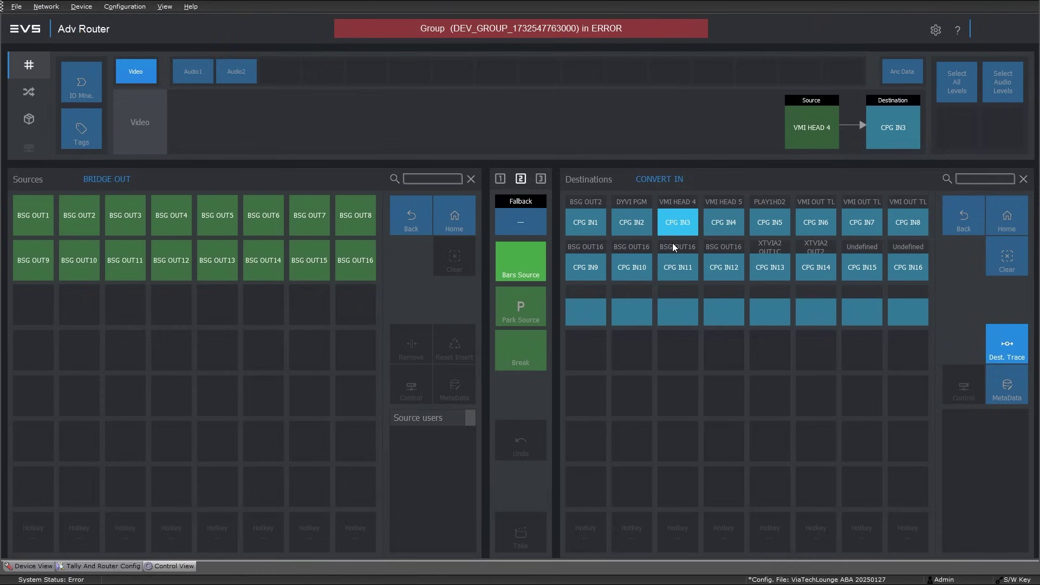
left_click(39, 260)
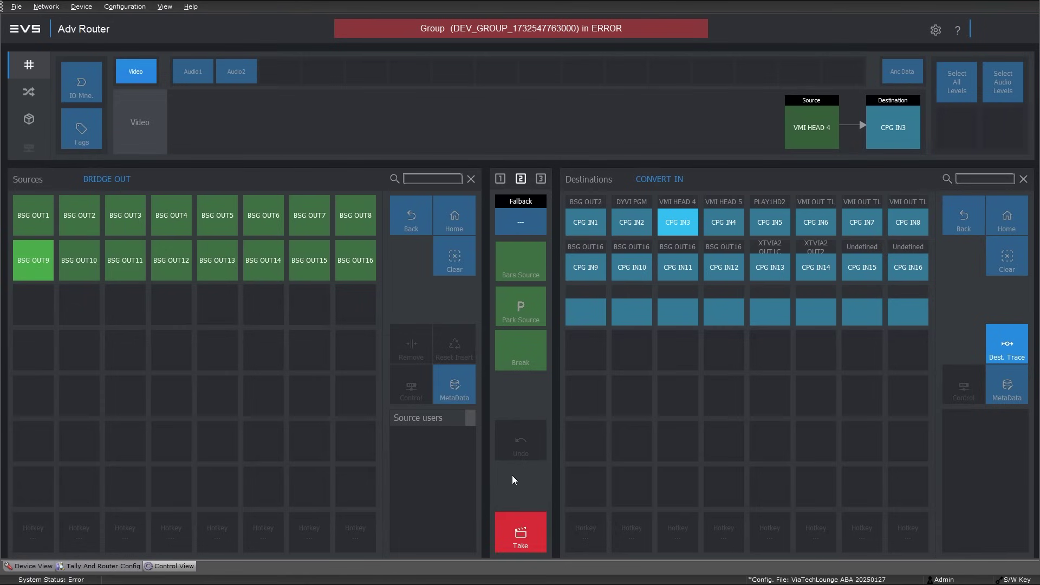
left_click(528, 522)
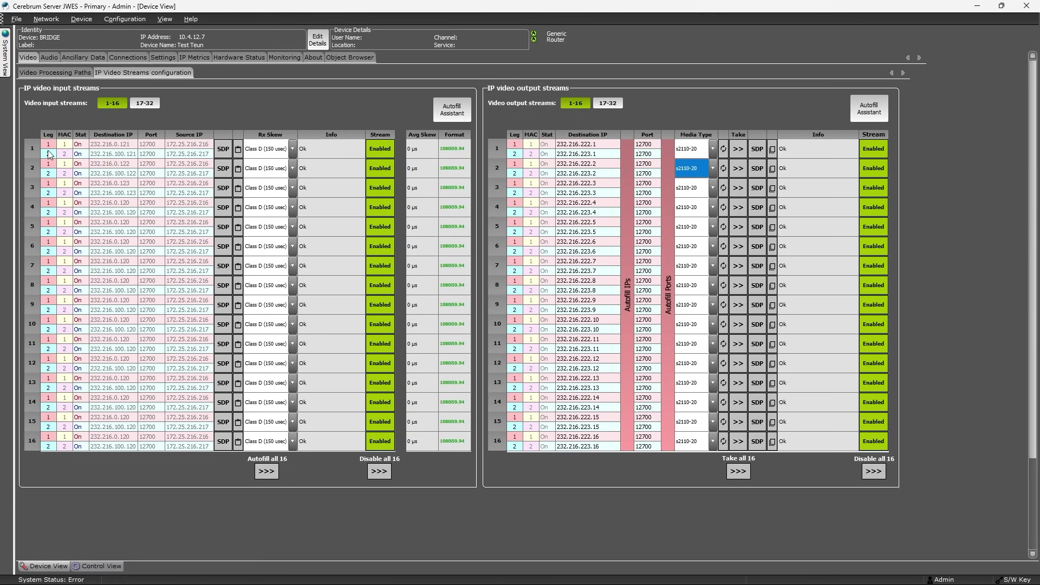
Review the Rx Skew options of video input stream 1, and copy output stream 8's SDP into input stream 10
left_click(294, 148)
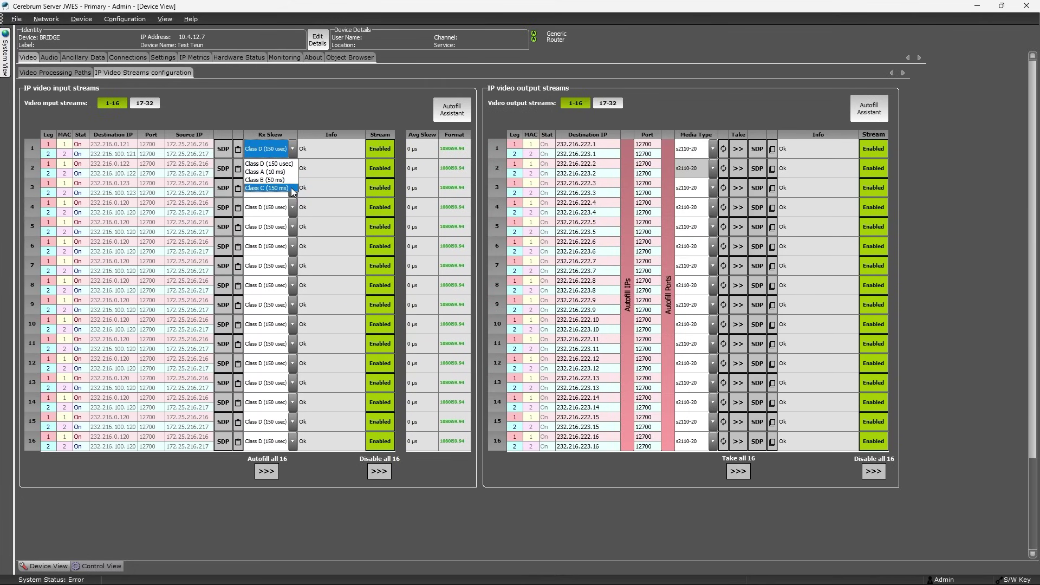
left_click(340, 105)
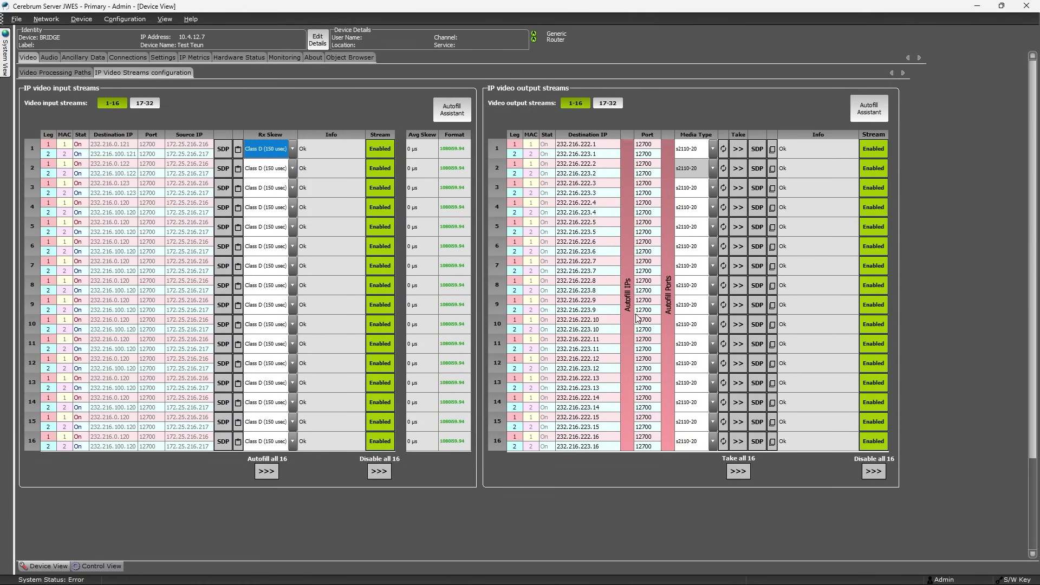
left_click(773, 288)
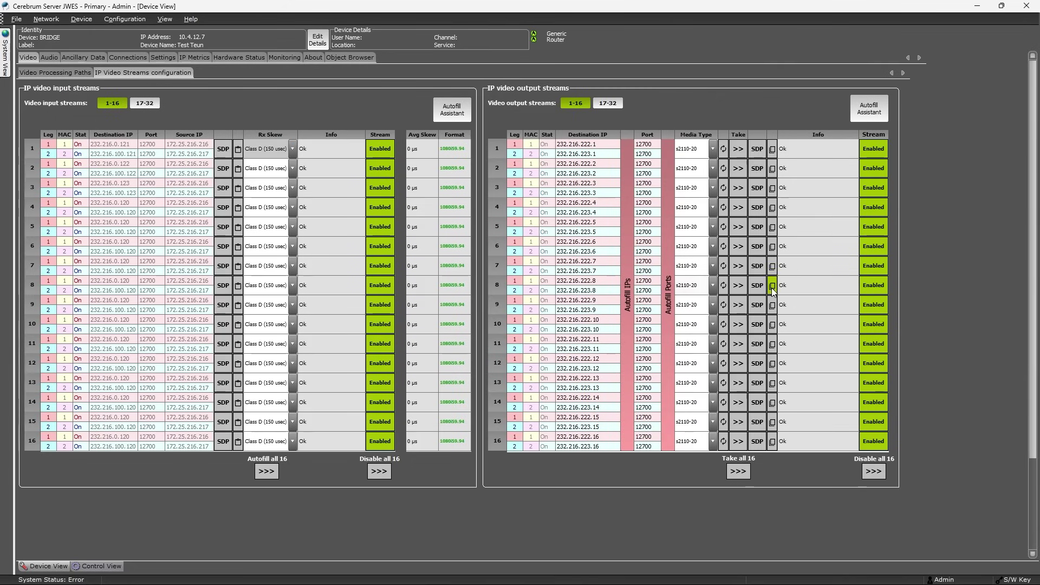
left_click(240, 327)
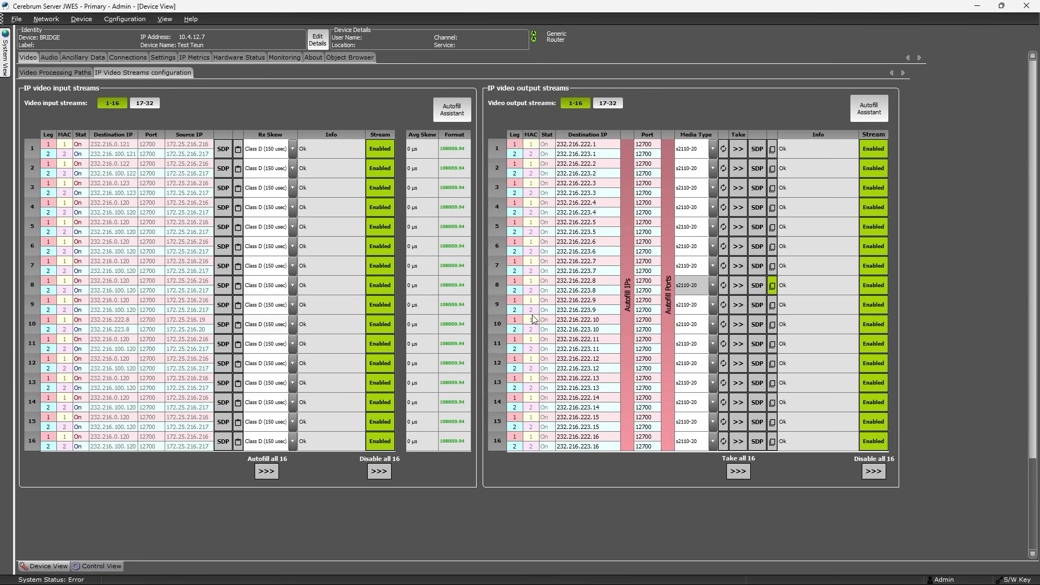
Open the Autofill Assistant for the video output streams, review its range, IP, port and media type settings, and close it
left_click(879, 112)
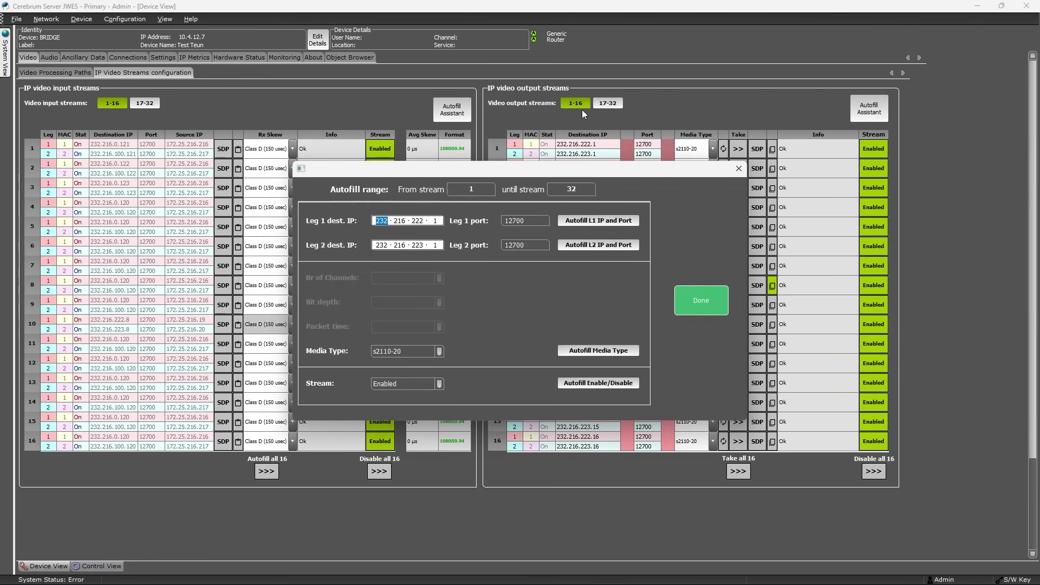
left_click_drag(561, 170, 392, 83)
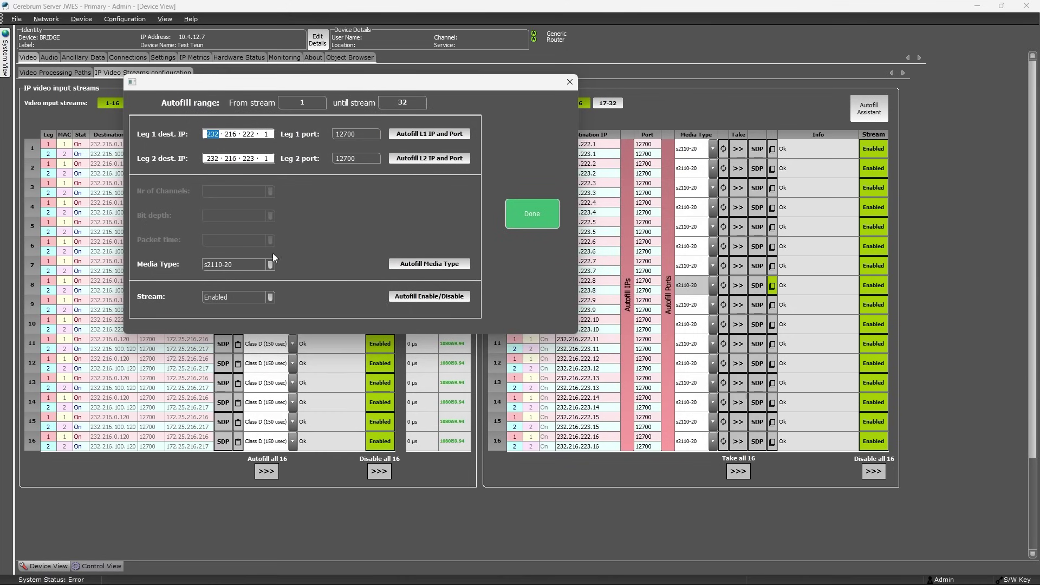
left_click(566, 86)
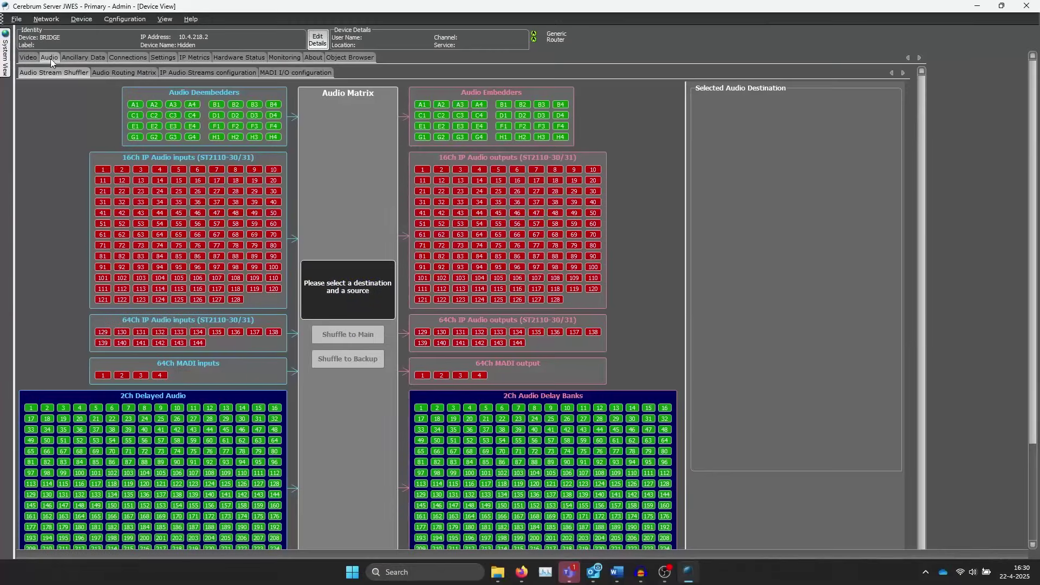
Shuffle IP audio input stream 16 to the main of IP output stream 33, autofilling its channels
left_click(197, 181)
left_click(461, 203)
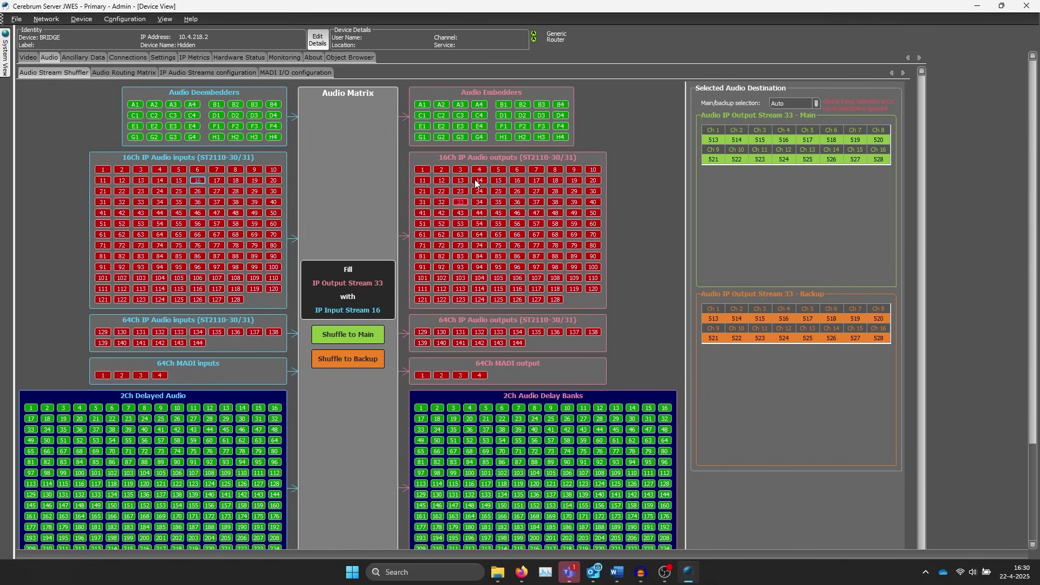
left_click(338, 336)
left_click(532, 190)
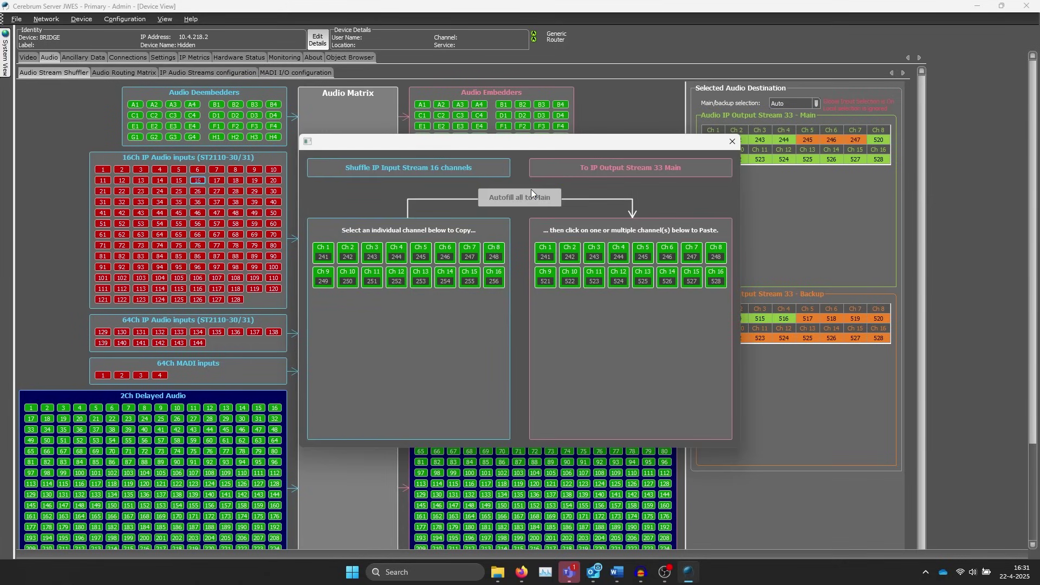
Copy channel 3 of IP input stream 16 onto channels 3 through 7 of IP output stream 33 Main and close the shuffle dialog
left_click(372, 249)
left_click(618, 252)
left_click(644, 252)
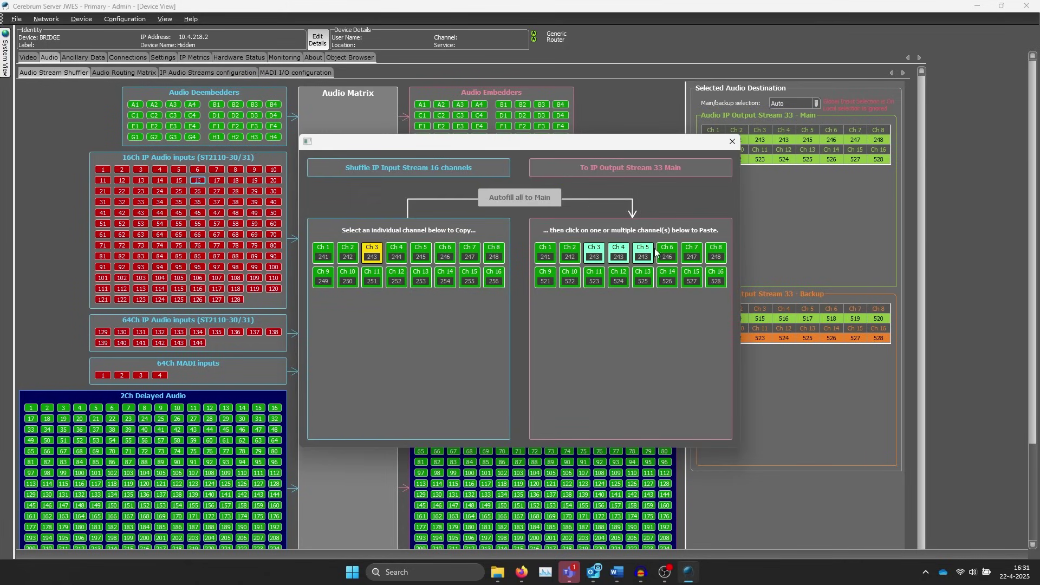
left_click(733, 142)
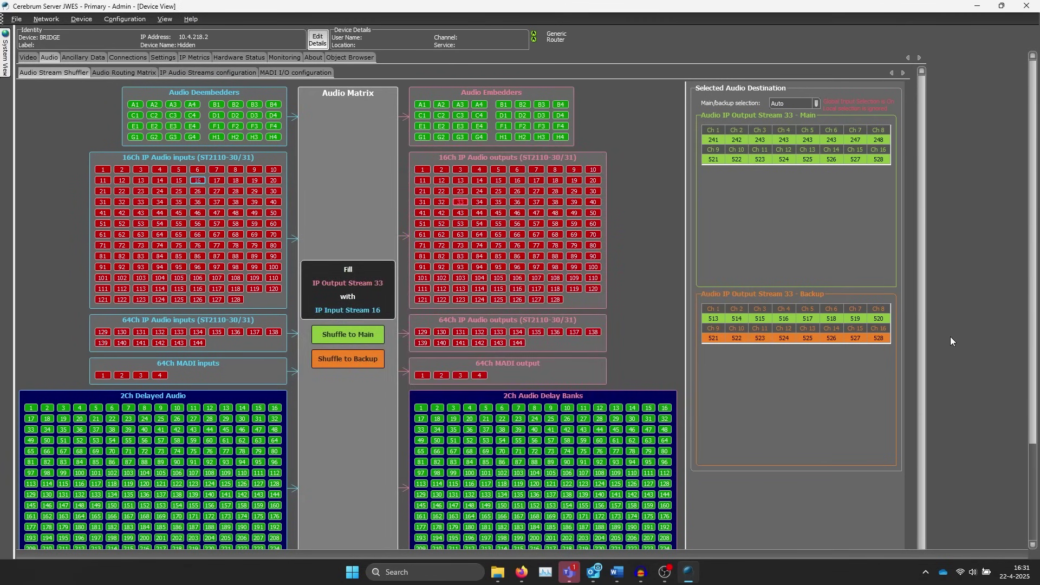
Select 2Ch audio delay bank 1 as the audio destination
scroll(494, 293, "down", 3)
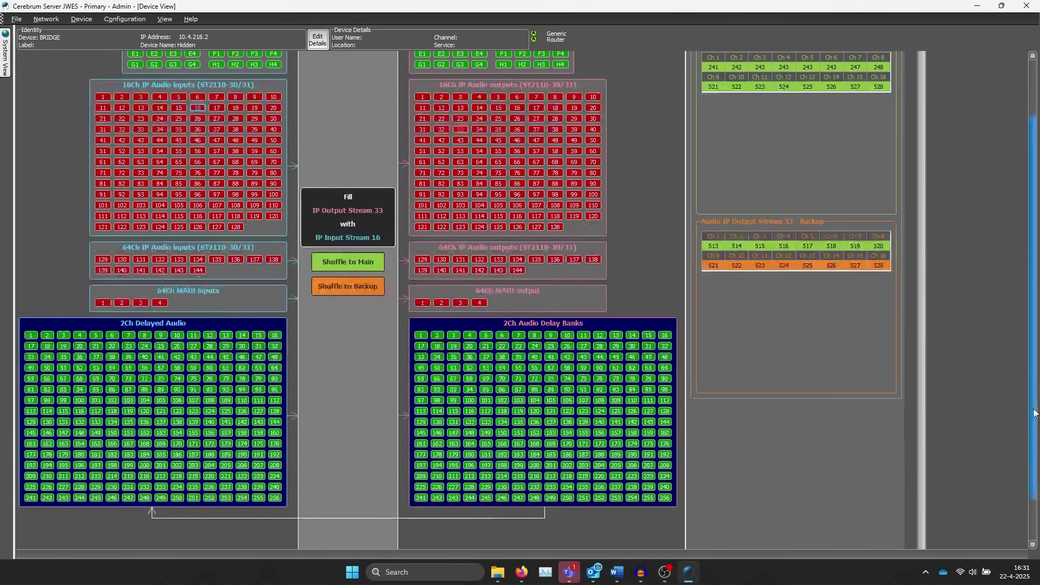
left_click(422, 336)
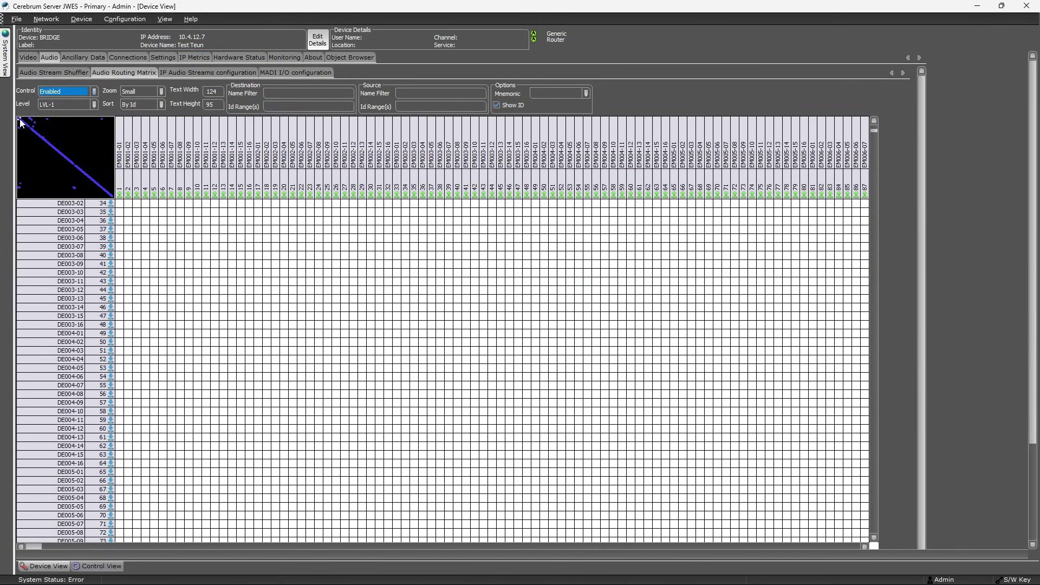
In the audio routing matrix, route deembedder channels DE002-03 through DE003-01 one-to-one to embedder channels EM003-09 through EM004-07
mouse_move(20, 124)
left_mouse_down()
mouse_move(34, 131)
mouse_move(4, 119)
left_mouse_up()
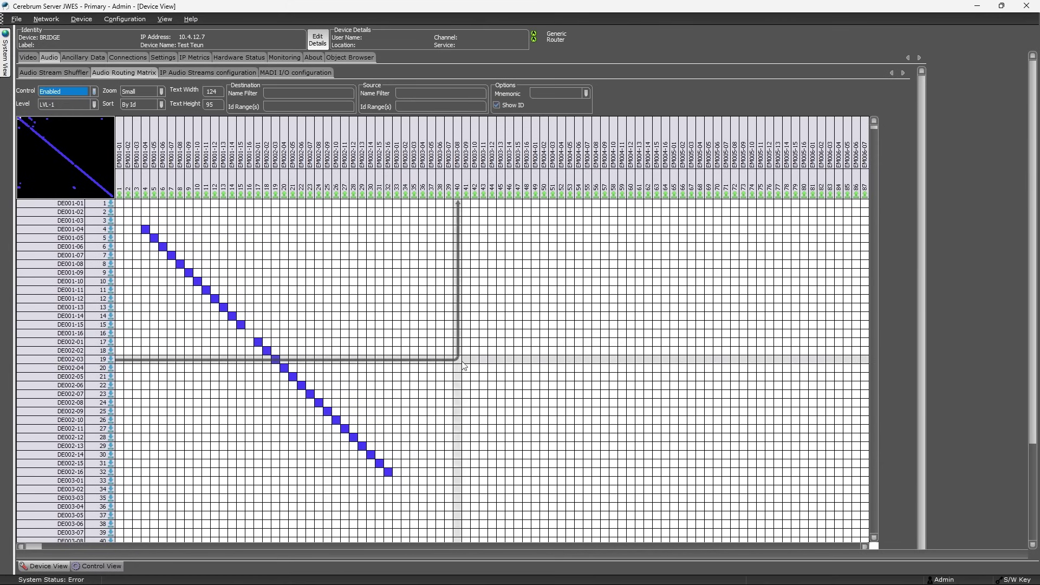
left_click_drag(465, 367, 588, 482)
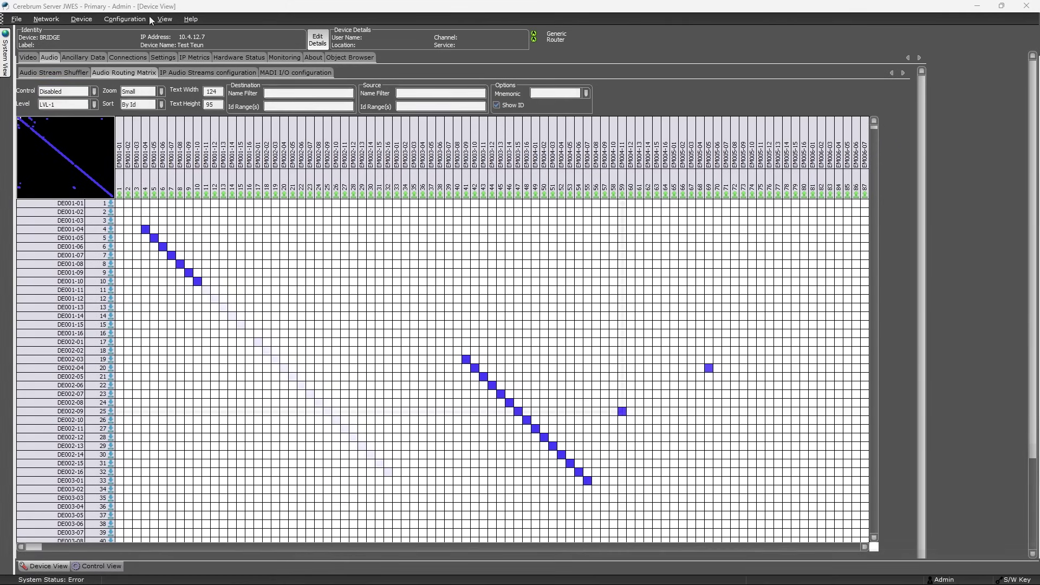
Show the IP audio streams configuration and review the channel count options of output stream 1 without changing them
left_click(177, 72)
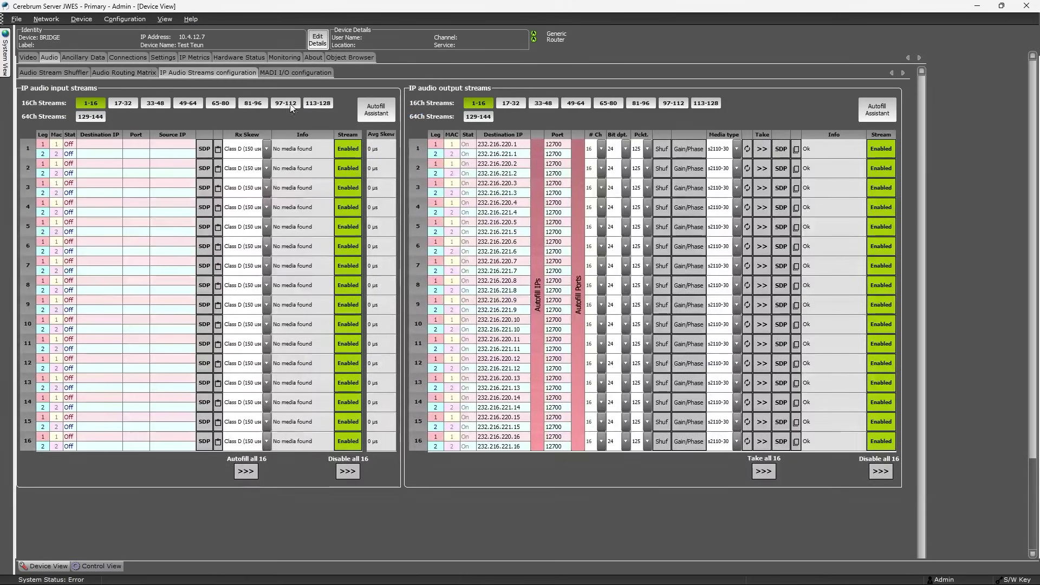
left_click(521, 146)
left_click(602, 151)
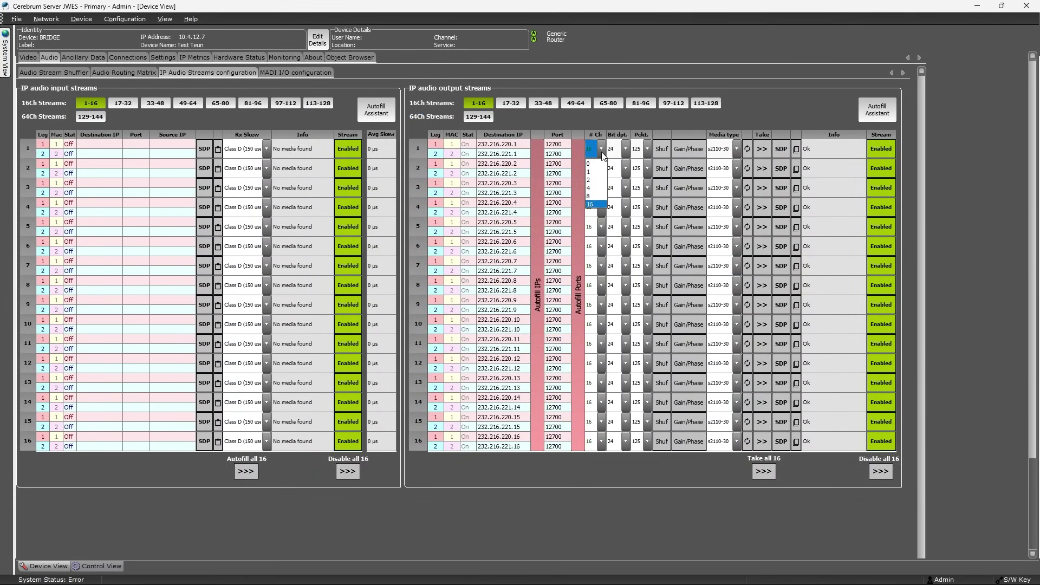
left_click(602, 154)
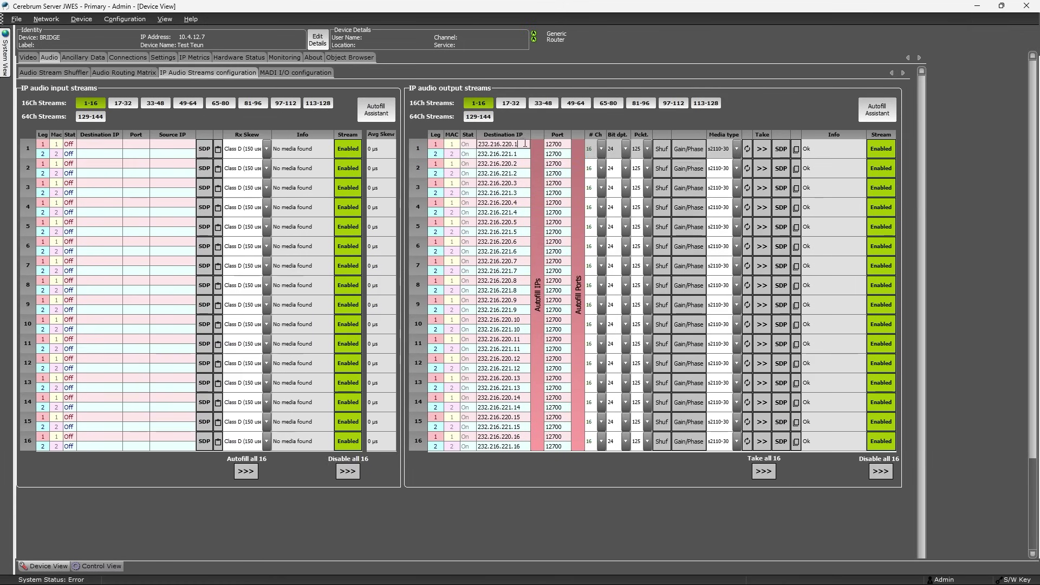
Use the Autofill Assistant to set a bit depth of 16 for audio output streams 1 through 32
left_click(877, 109)
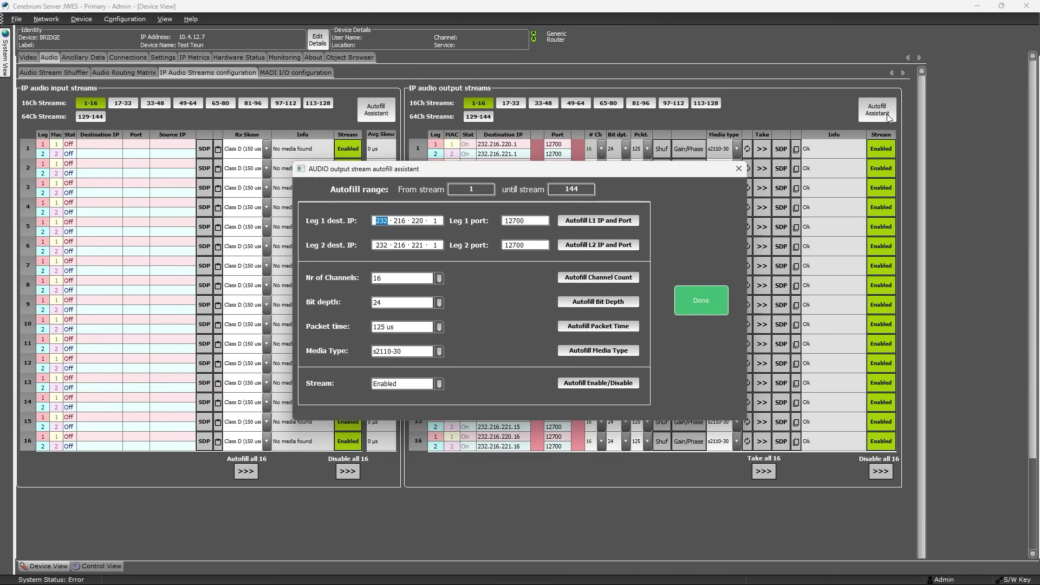
left_click_drag(499, 172, 391, 144)
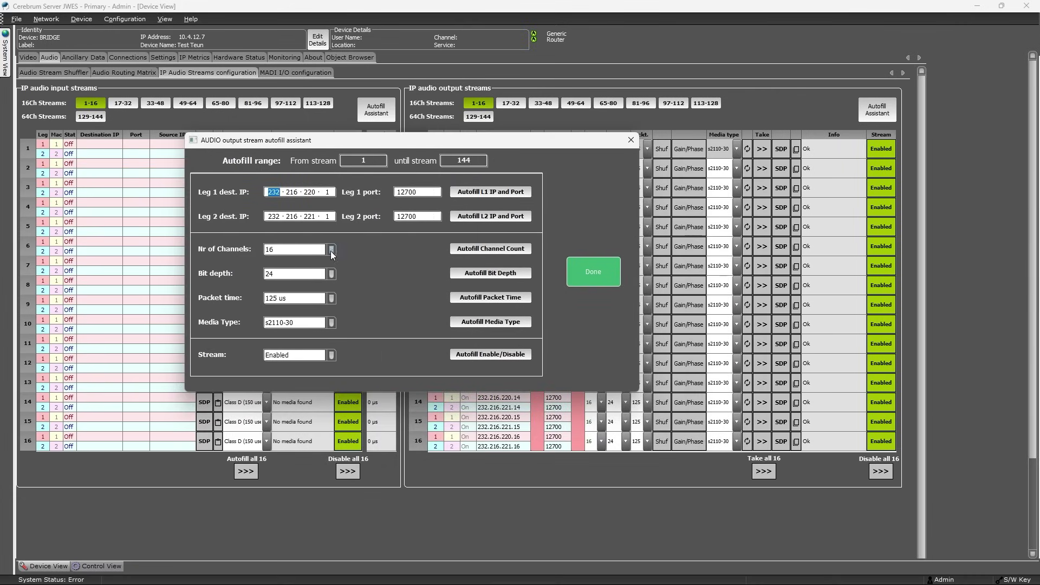
left_click(332, 273)
left_click(319, 285)
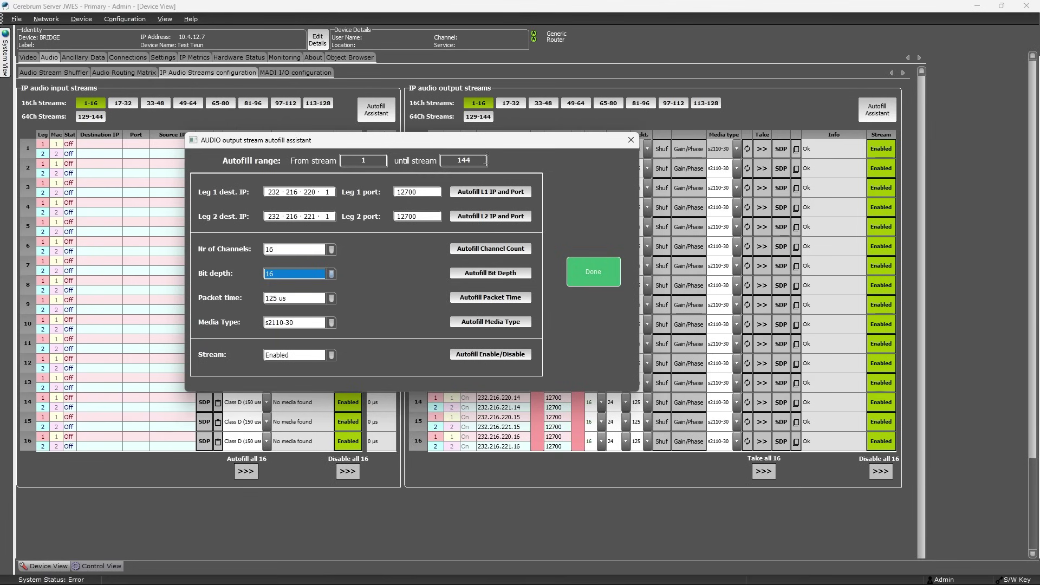
left_click_drag(485, 160, 439, 161)
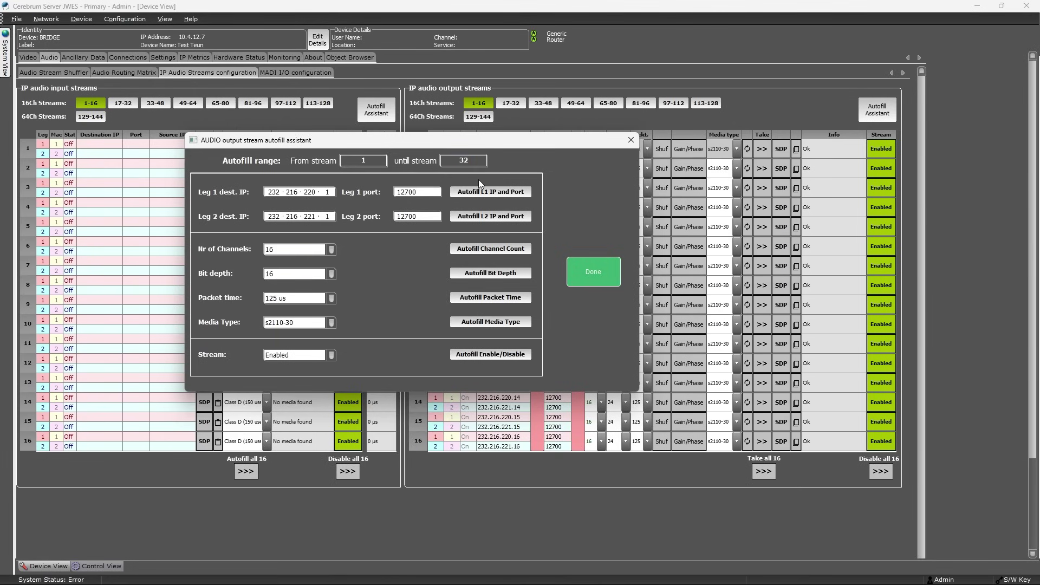
left_click(486, 275)
left_click_drag(568, 136, 427, 141)
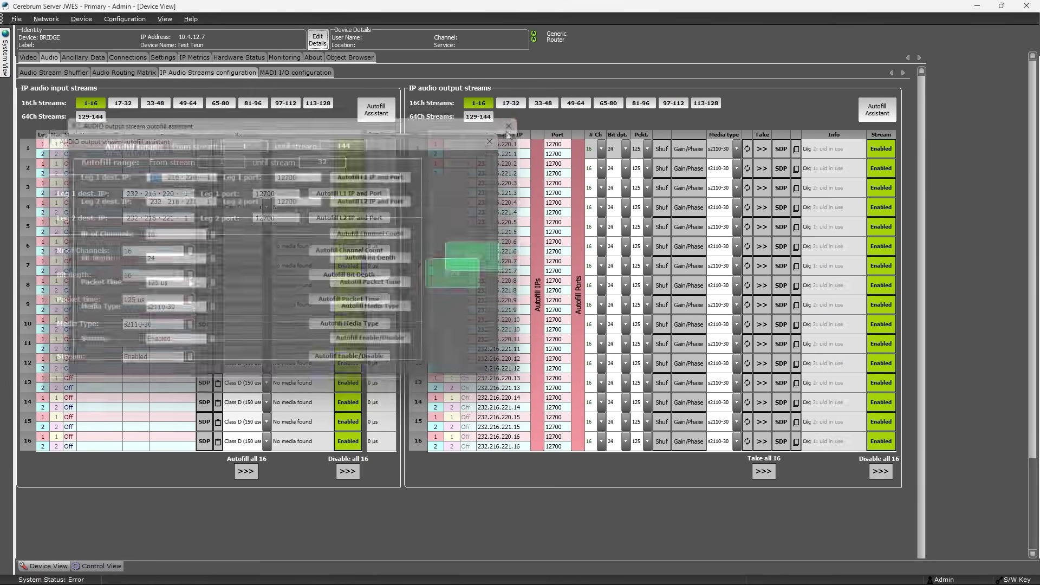
Route ancillary data deembedder D4 to embedder C3, and ancillary data input PATH 7 to IP output Stream 6
left_click(89, 57)
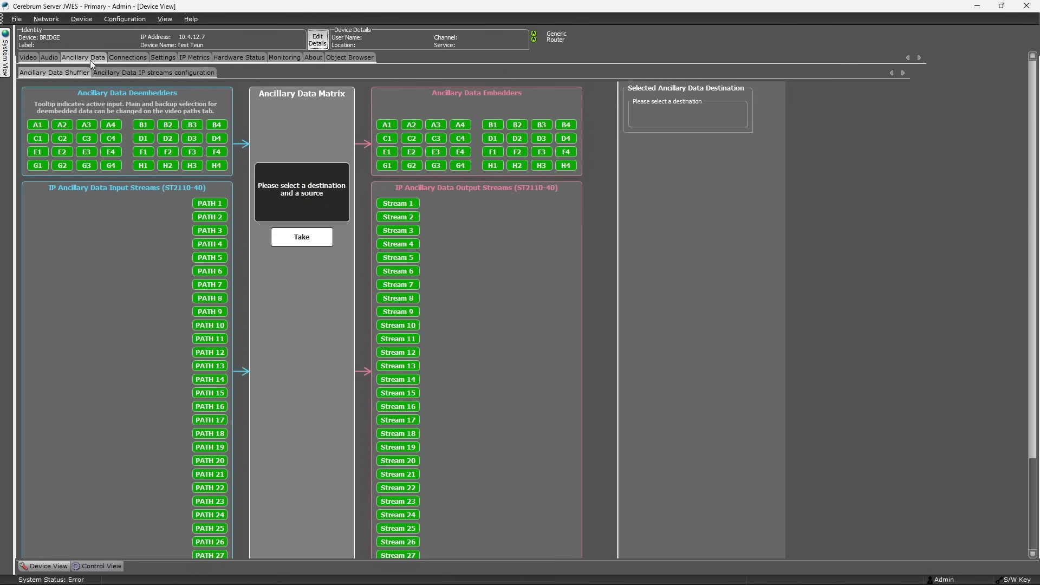
left_click(216, 138)
left_click(437, 139)
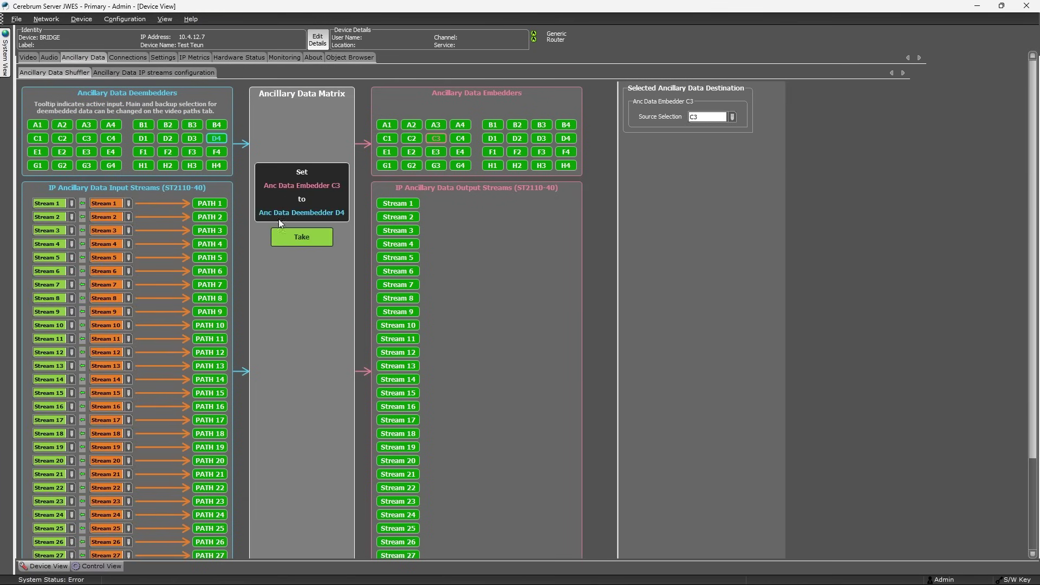
left_click(297, 240)
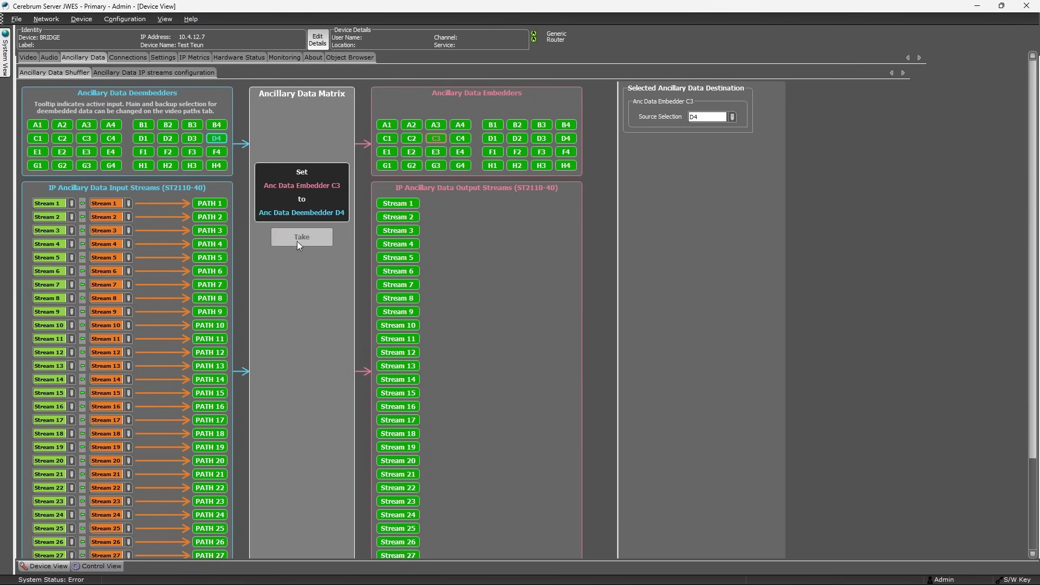
left_click(399, 269)
left_click(210, 285)
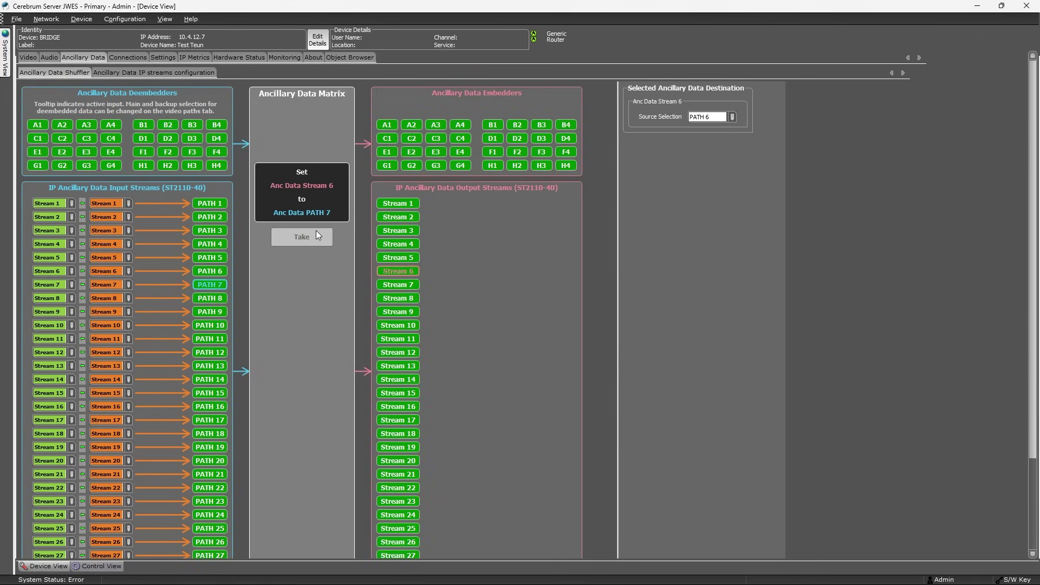
Review the ancillary data IP streams configuration, the device's physical connections, its general settings and its hardware status
left_click(155, 74)
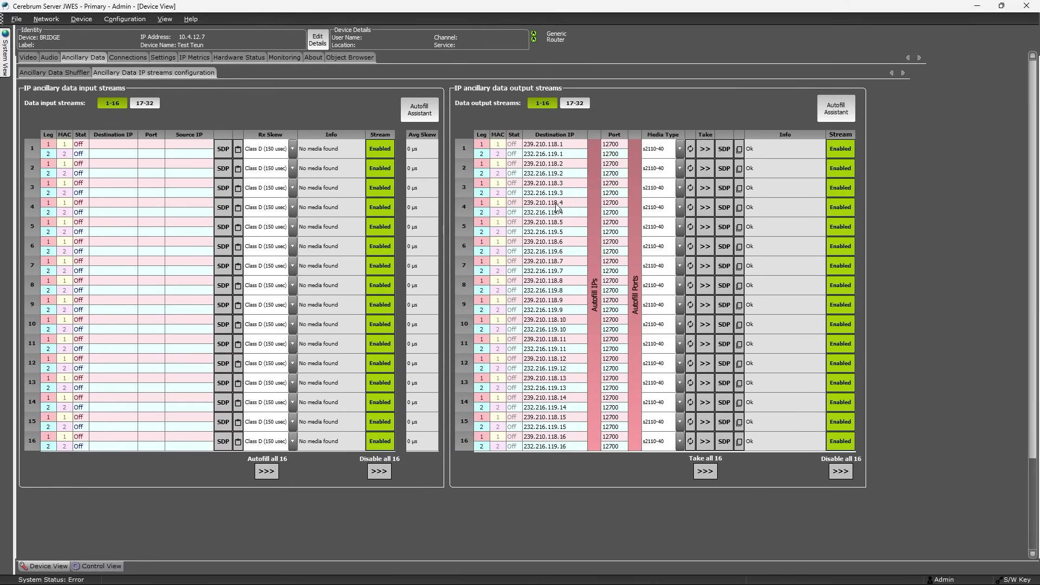
left_click(579, 193)
left_click(137, 56)
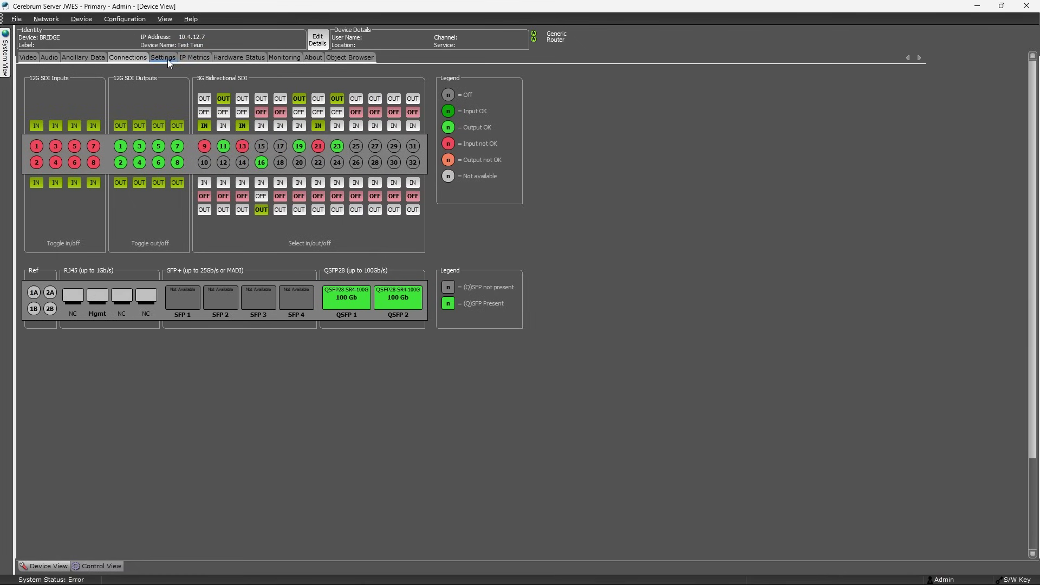
left_click(168, 59)
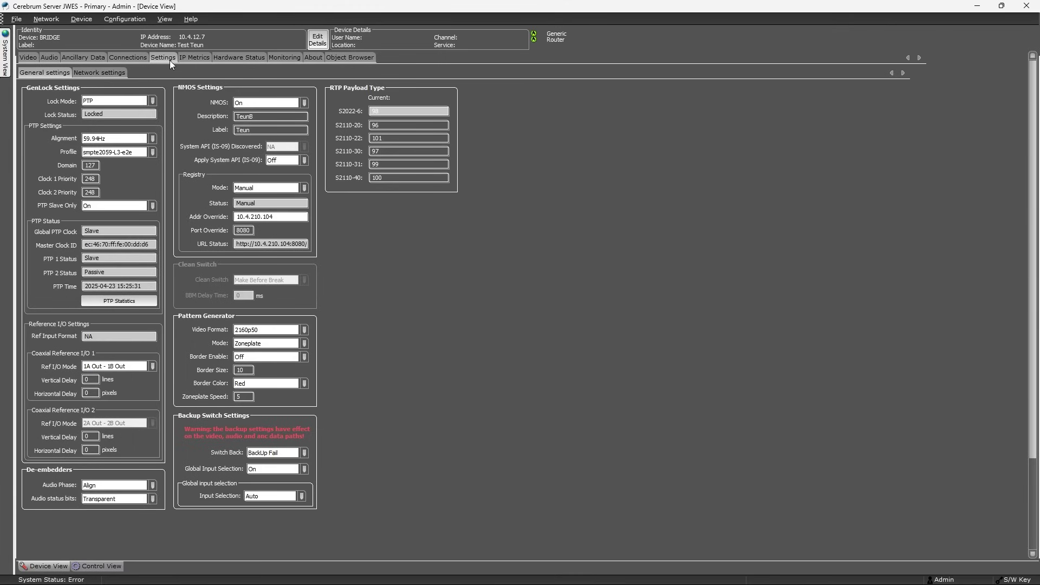
left_click(238, 57)
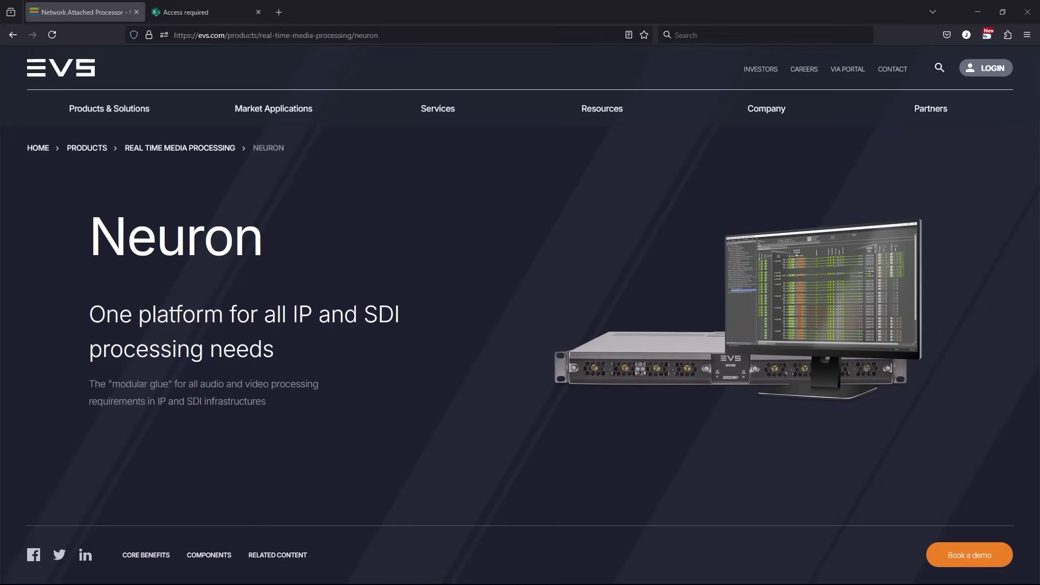
Switch to the EVS Neuron product page in the browser, open the Neuron Bridge datasheet and read through its I/O, processing and audio core sections
scroll(612, 347, "down", 2)
scroll(613, 347, "down", 10)
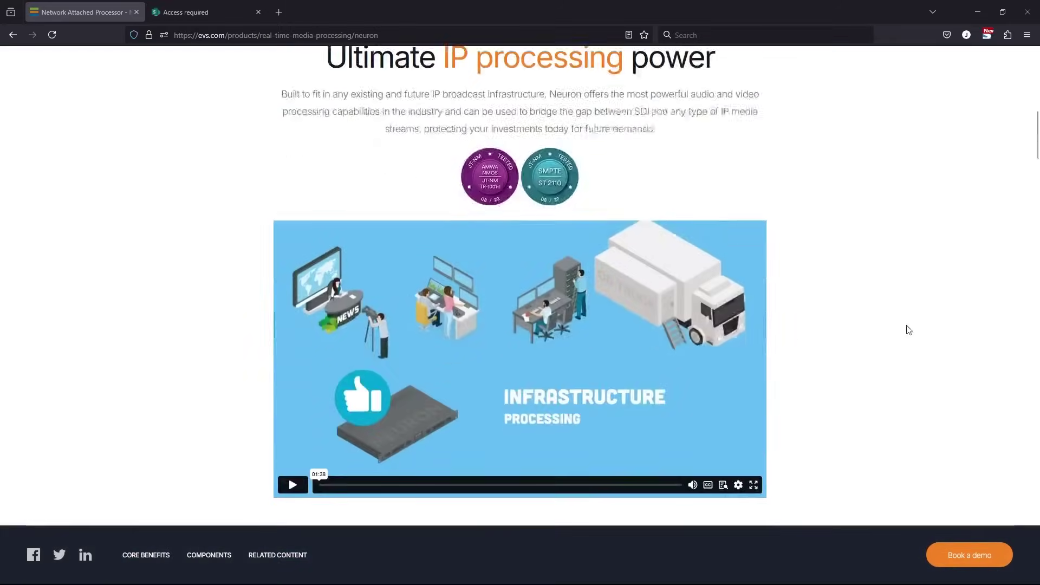
scroll(885, 334, "down", 8)
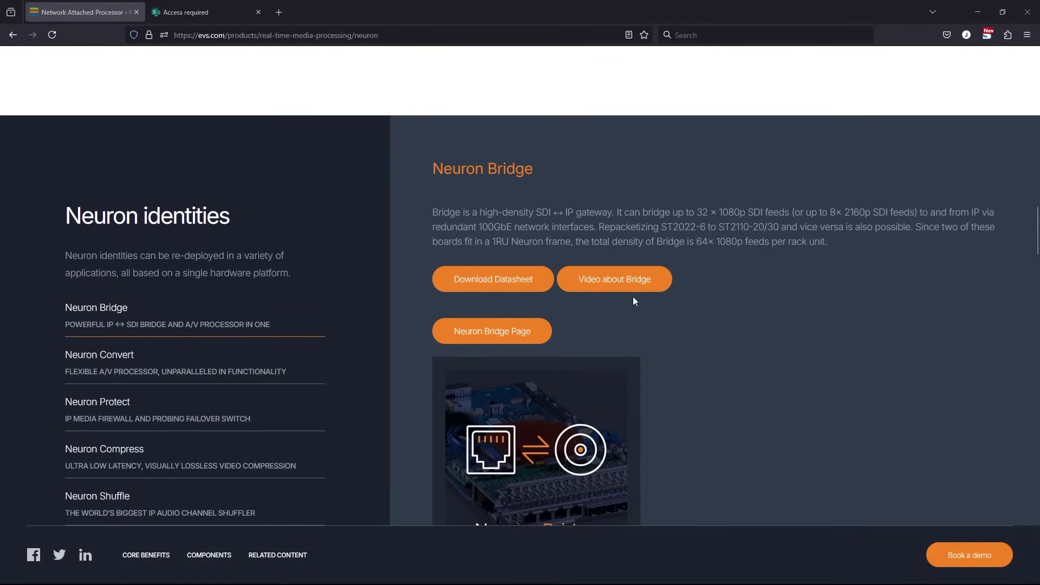
left_click(518, 283)
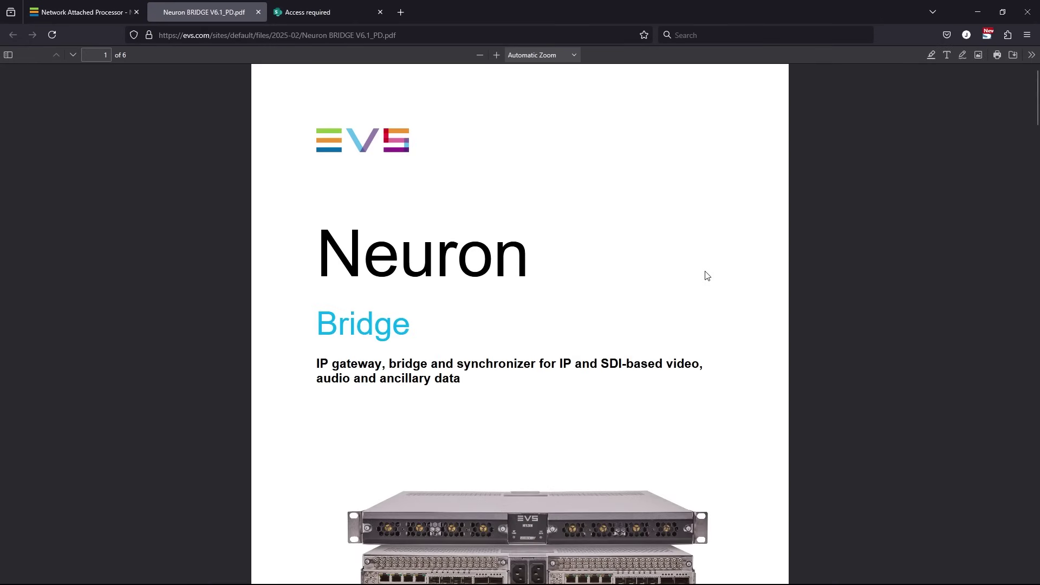
scroll(706, 276, "down", 18)
scroll(709, 278, "down", 20)
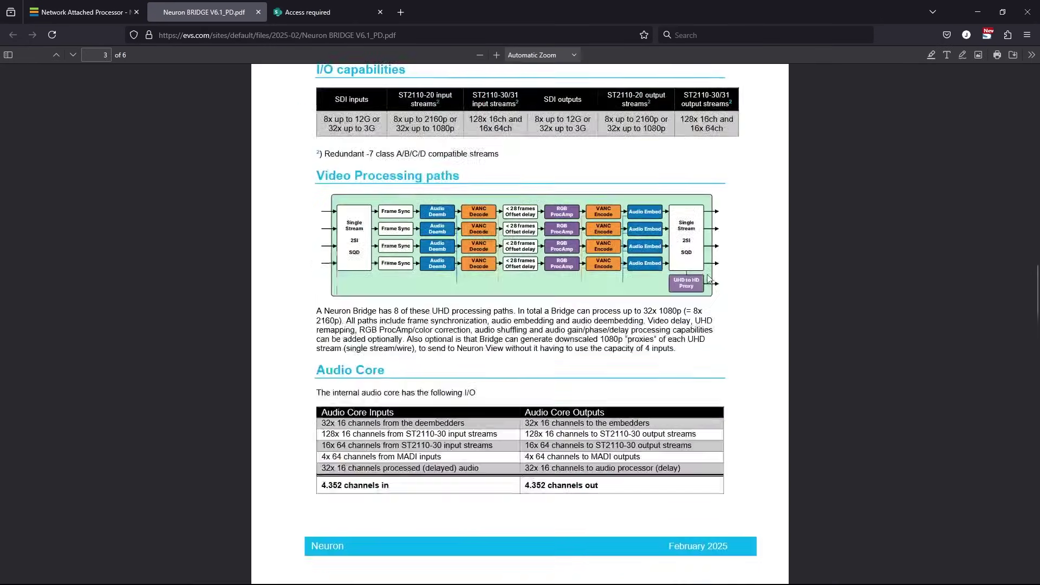
scroll(707, 279, "down", 20)
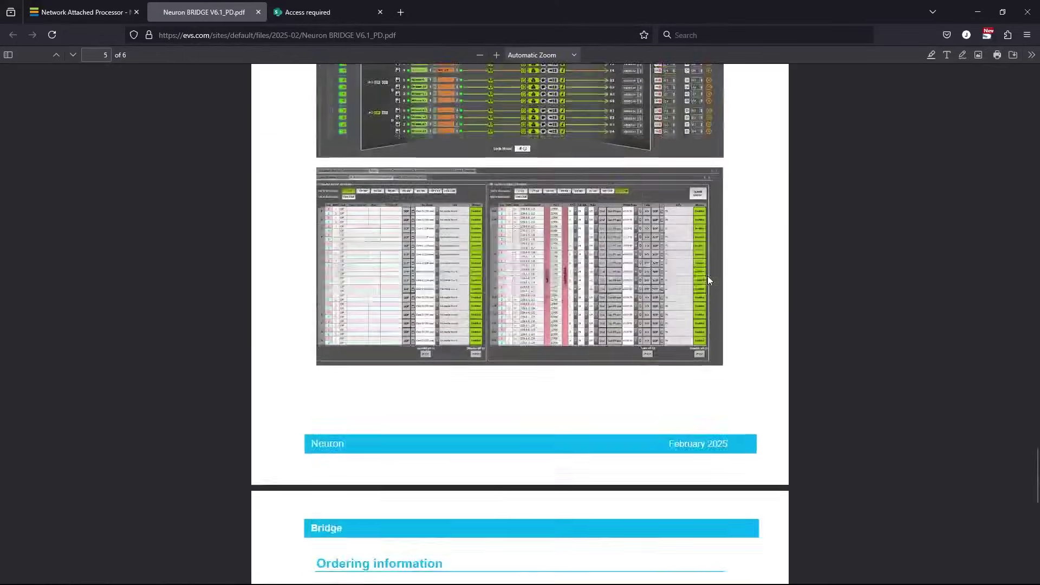